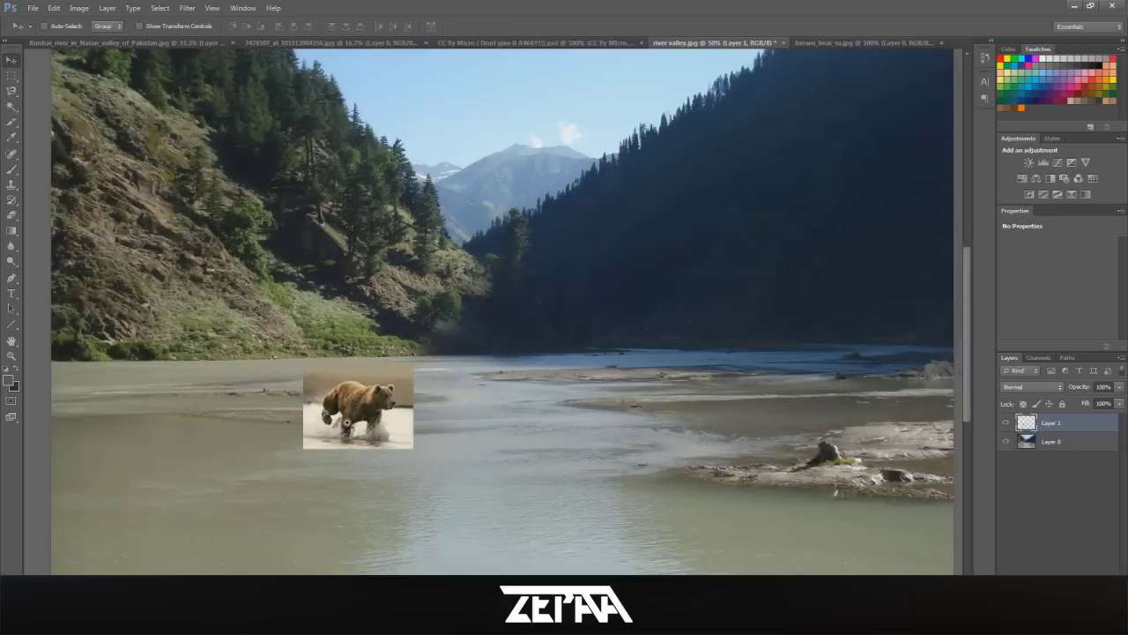
Try to cut out the bear on Layer 1 by deleting its photo background and erasing the leftover water below it.
click(292, 407)
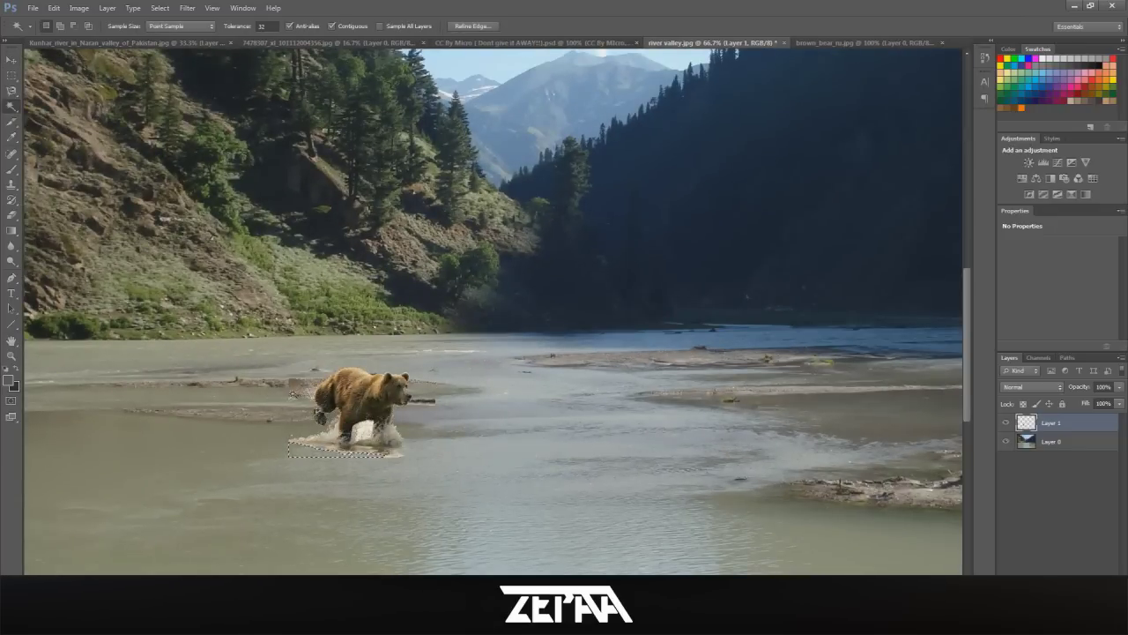
key(ctrl+d)
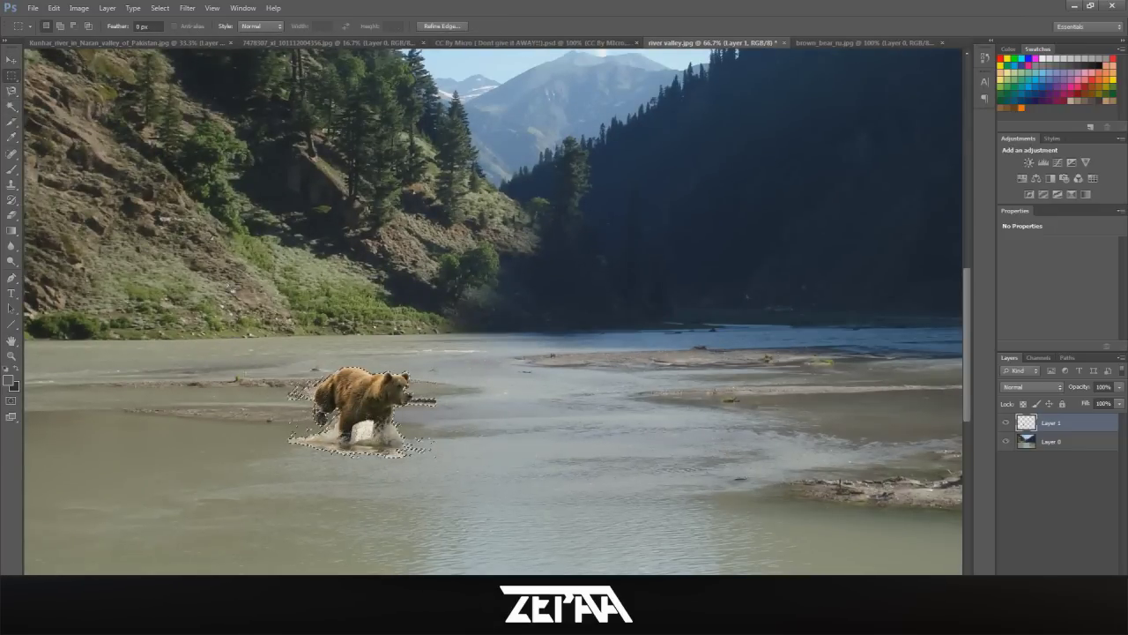
scroll(273, 395, up, 1)
key(e)
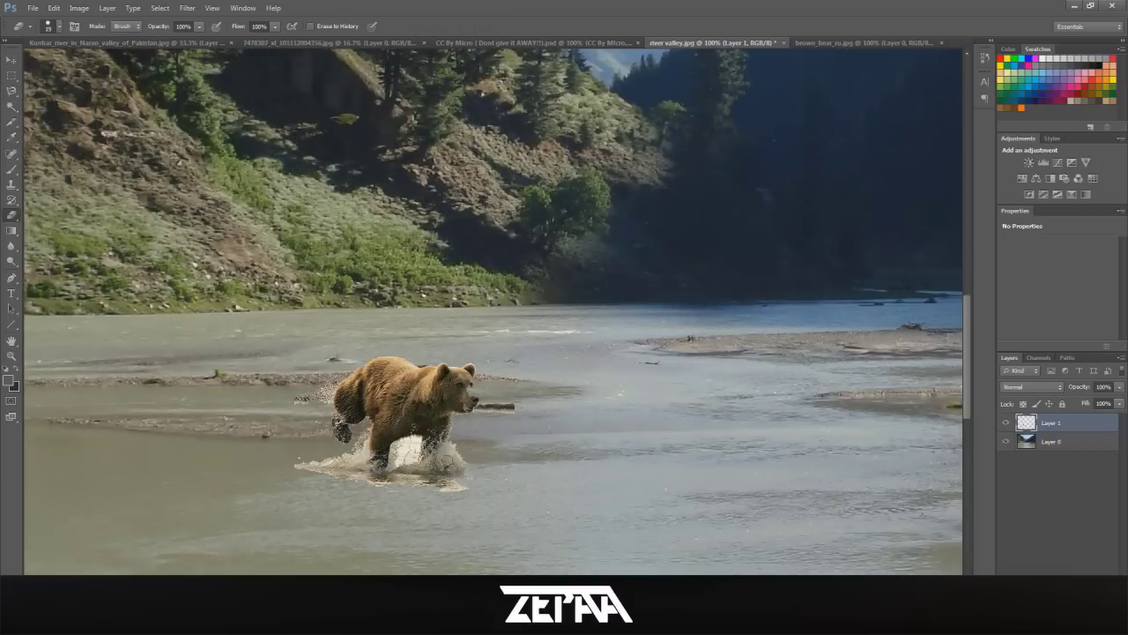
click(60, 27)
drag(407, 485, 369, 488)
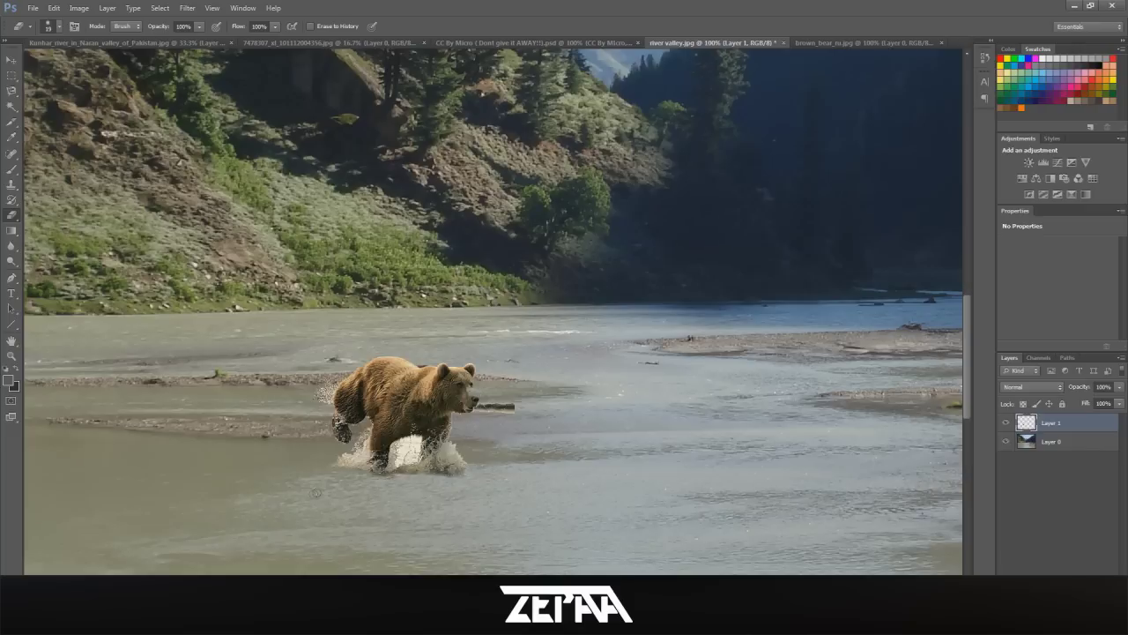
Undo the eraser strokes and the background deletion on the bear layer.
click(56, 9)
click(63, 43)
click(55, 8)
click(63, 44)
click(55, 9)
click(63, 43)
click(11, 106)
Copy the running bear from the brown bear photo into river valley.jpg and delete the brown background behind it with the Magic Wand.
key(m)
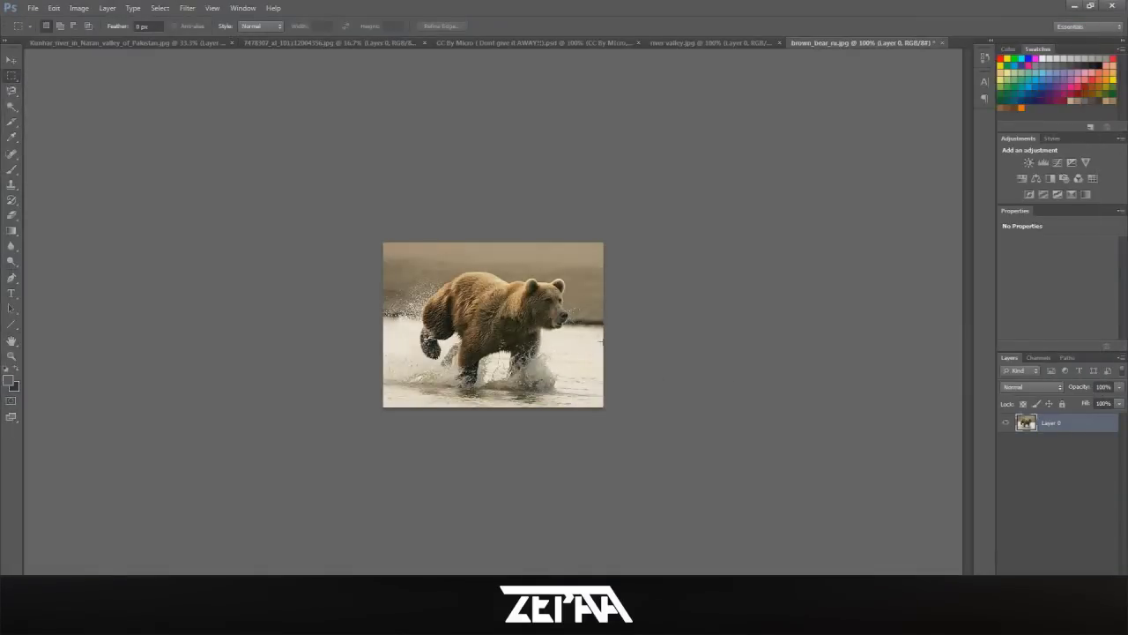
drag(621, 206, 422, 396)
click(13, 107)
click(362, 351)
click(353, 342)
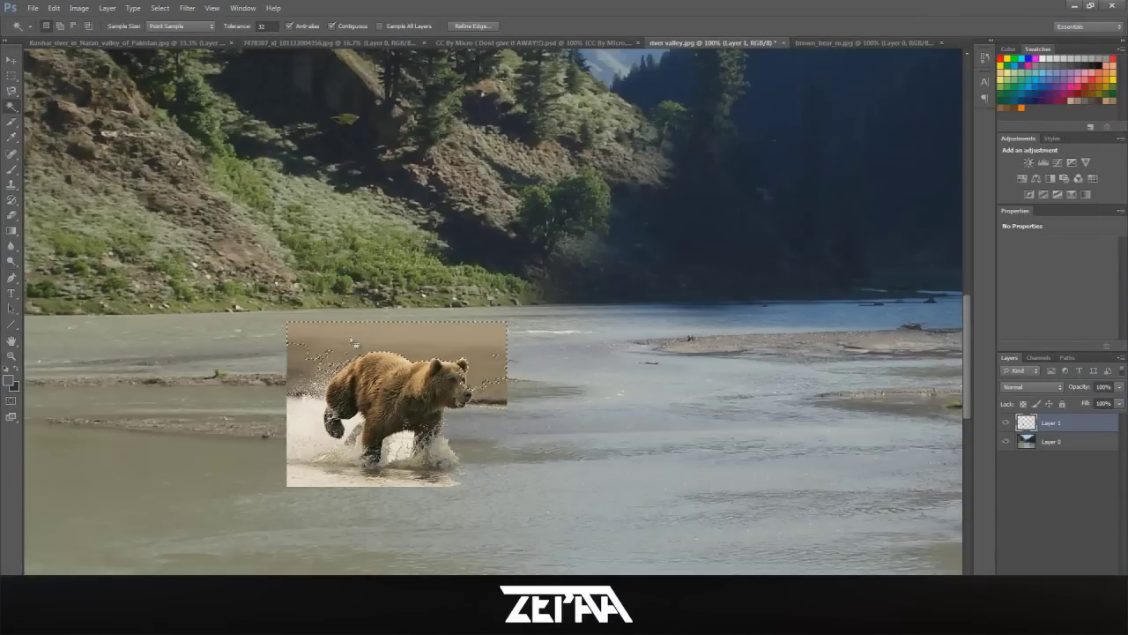
key(Delete)
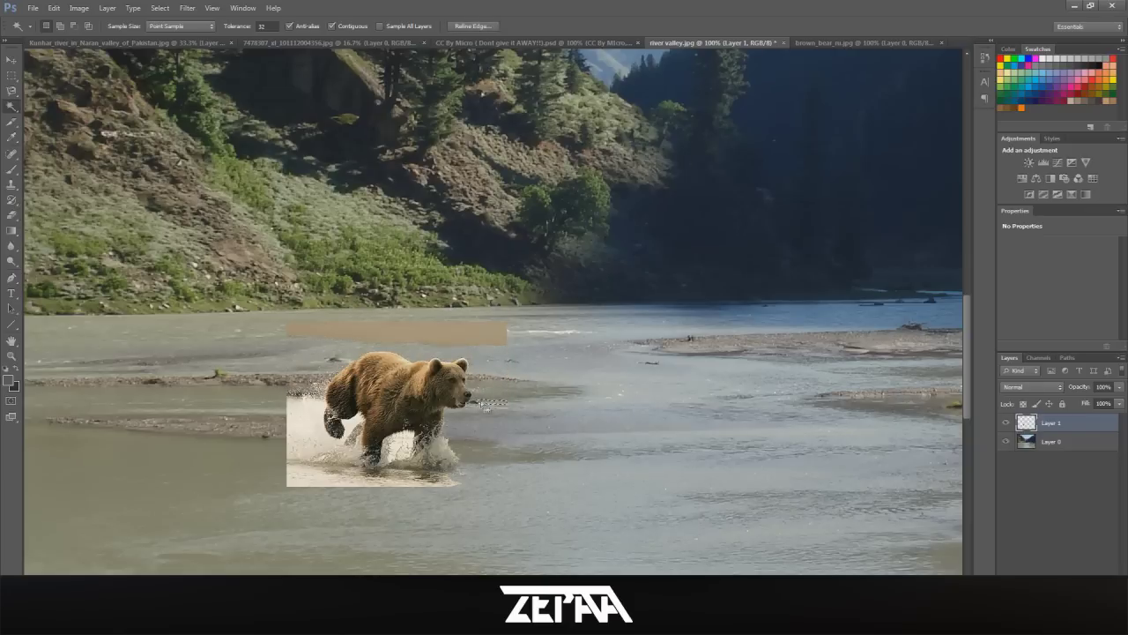
Delete the remaining background and pale water around the bear, undoing the misplaced selection along the way.
click(481, 406)
key(Delete)
click(55, 8)
click(81, 42)
click(476, 409)
key(Delete)
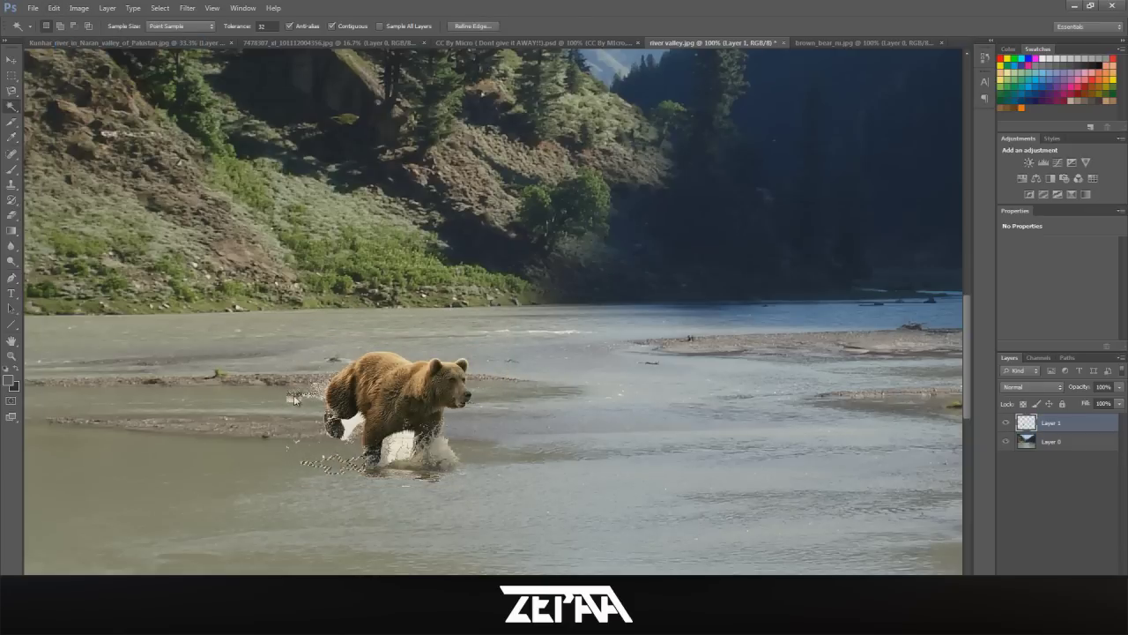
Deselect and erase the stray background specks left around the bear and its splash.
click(11, 214)
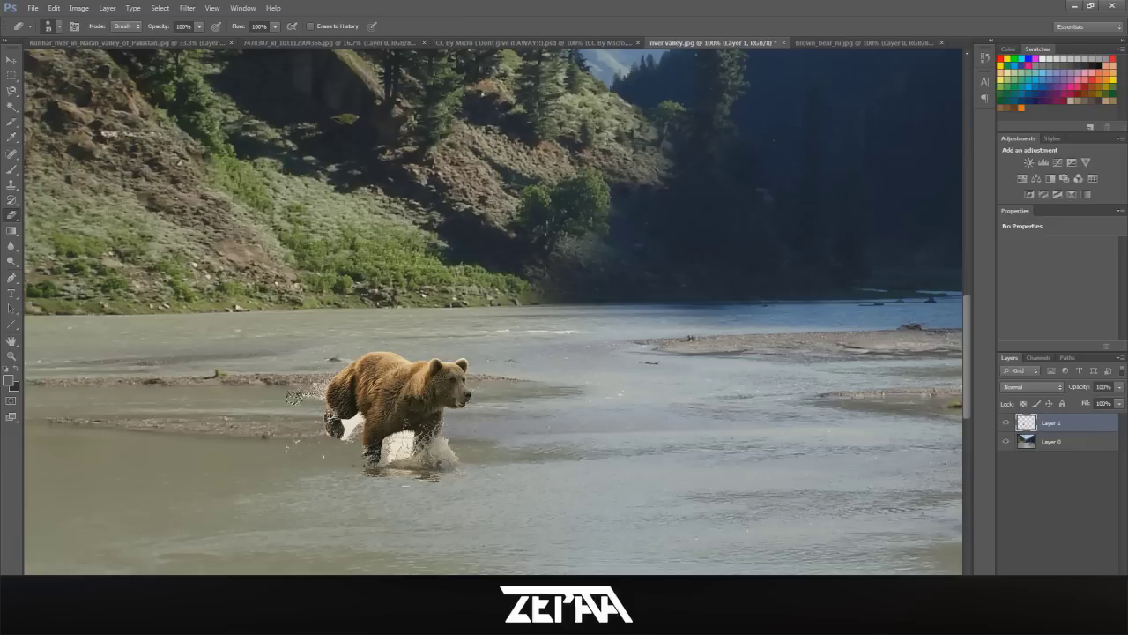
click(11, 107)
click(241, 442)
click(11, 215)
scroll(433, 470, up, 1)
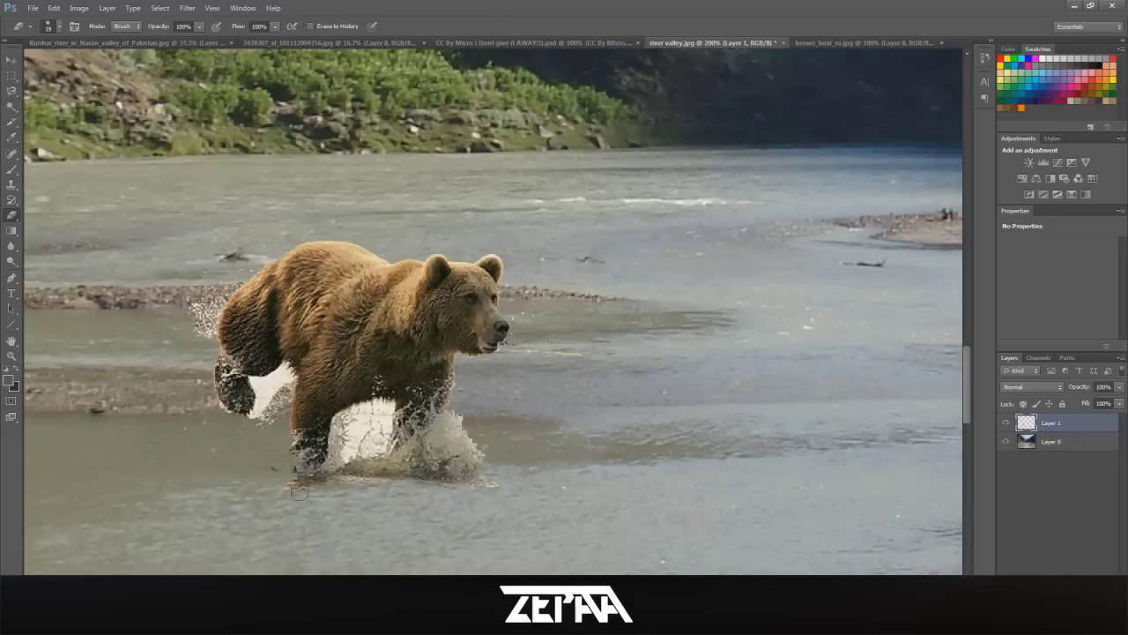
scroll(539, 330, up, 1)
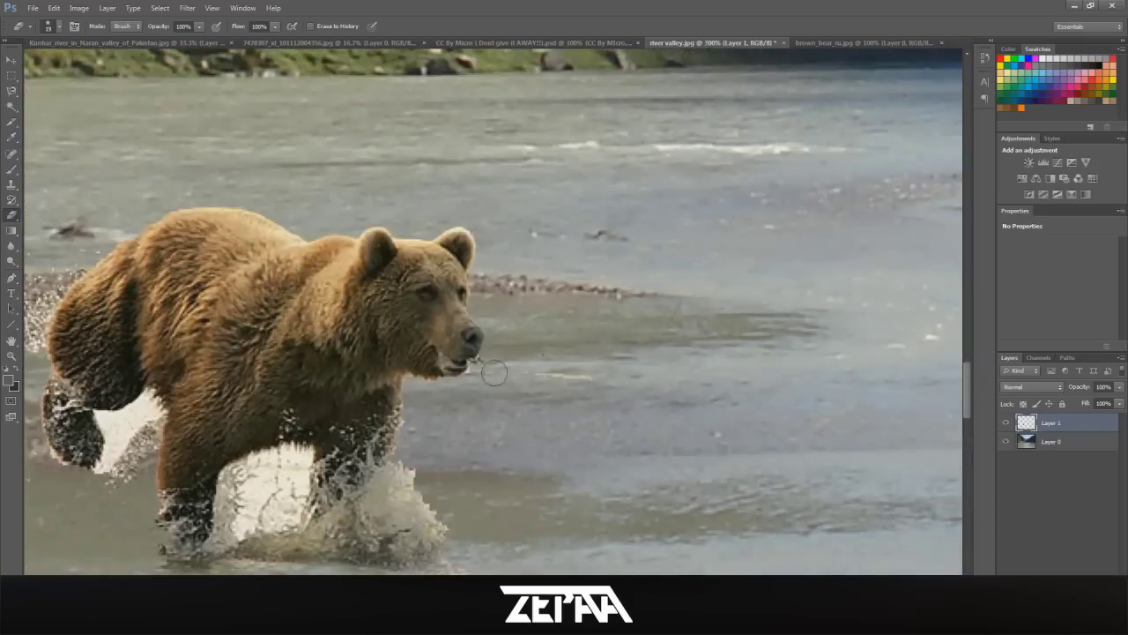
scroll(511, 419, down, 2)
scroll(458, 460, right, 1)
Move the bear slightly to the right in the river.
click(11, 61)
mouse_move(346, 361)
mouse_down()
mouse_move(365, 371)
mouse_move(373, 341)
mouse_up()
key(e)
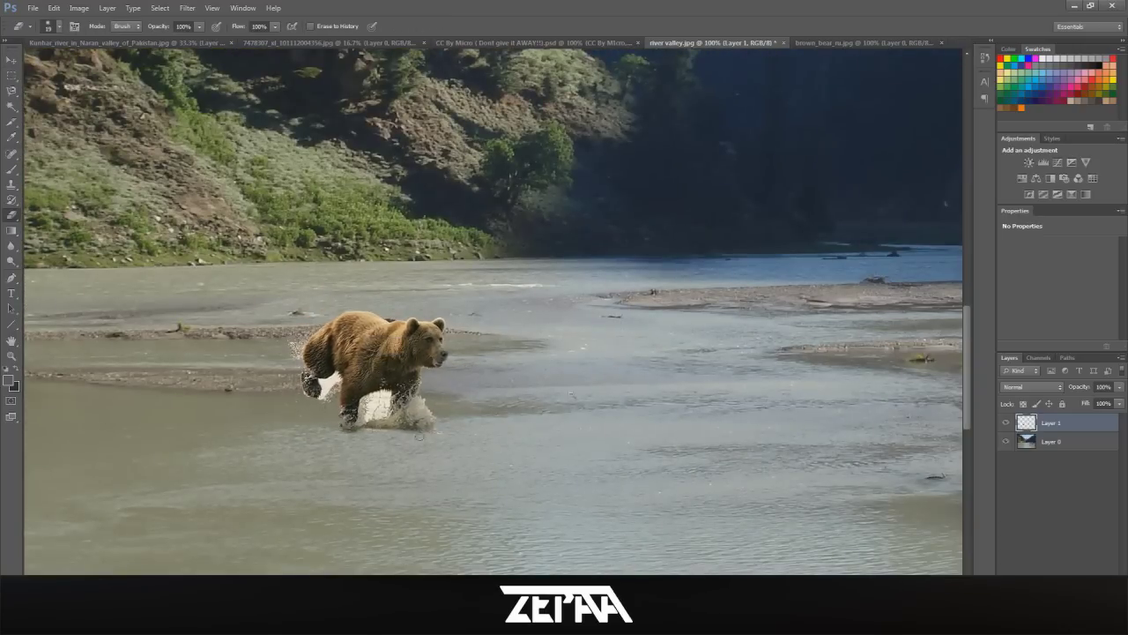
scroll(591, 375, down, 2)
scroll(591, 376, right, 2)
scroll(591, 375, down, 1)
Delete the black background around the white dove and bring the cut-out dove into river valley.jpg.
key(v)
click(340, 43)
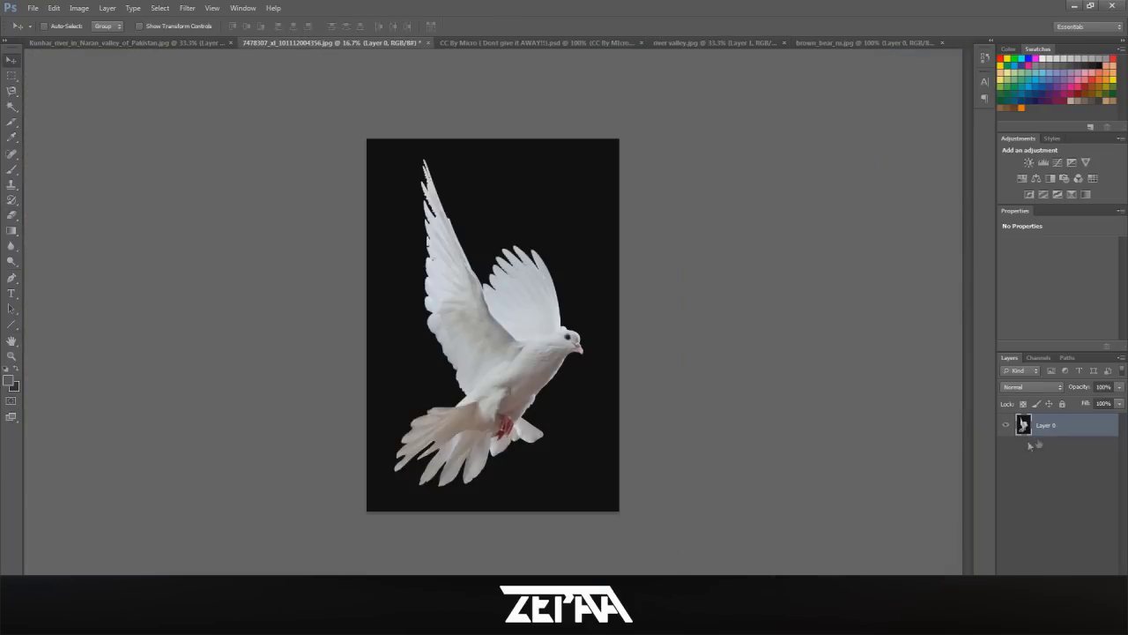
key(w)
click(445, 184)
key(Delete)
click(12, 63)
drag(511, 311, 522, 348)
Scale the dove down and place it above the rocks on the right side of the river.
key(ctrl+t)
scroll(384, 150, down, 2)
drag(421, 183, 740, 392)
scroll(572, 391, up, 2)
scroll(745, 401, up, 1)
drag(683, 325, 697, 381)
key(Return)
Duplicate the dove layer and flip the copy upside down.
right_click(1061, 427)
click(1044, 51)
key(Return)
key(ctrl+t)
right_click(714, 393)
click(743, 531)
right_click(714, 386)
click(749, 563)
Move the flipped dove copy below the original and stretch it to about 114% width and 71% height.
click(10, 61)
key(Return)
key(Return)
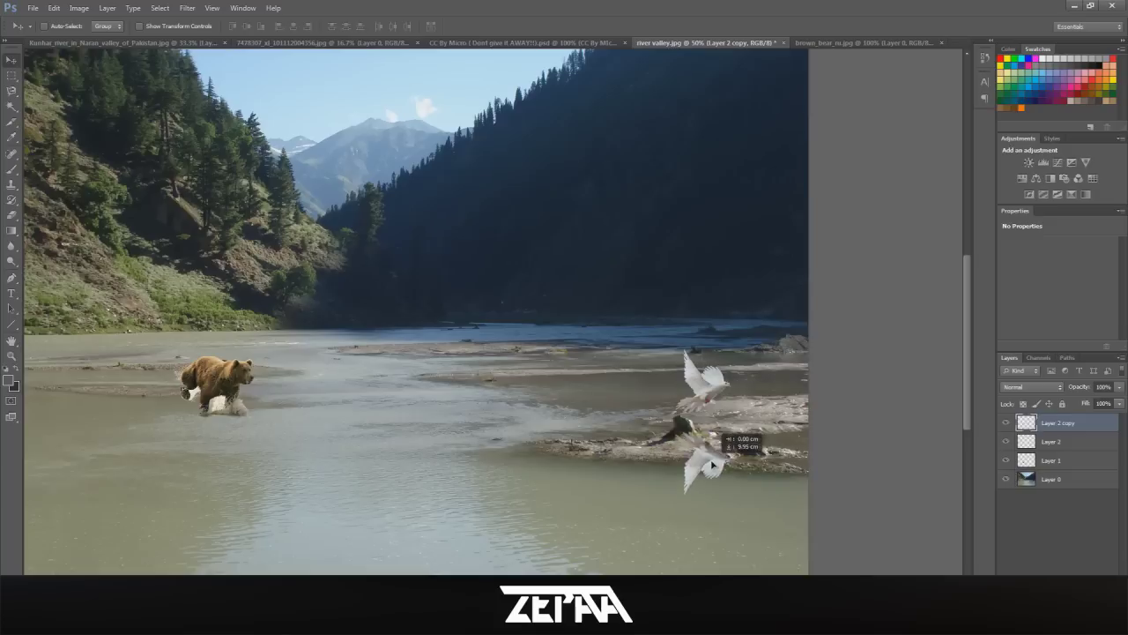
key(ctrl+t)
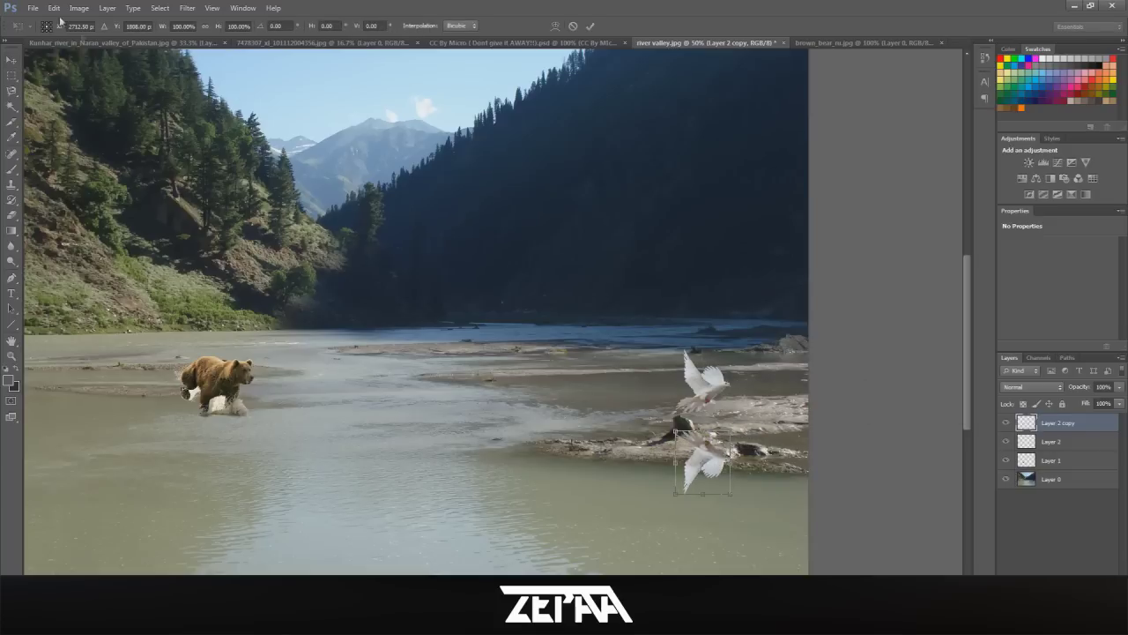
drag(730, 431, 740, 449)
click(11, 61)
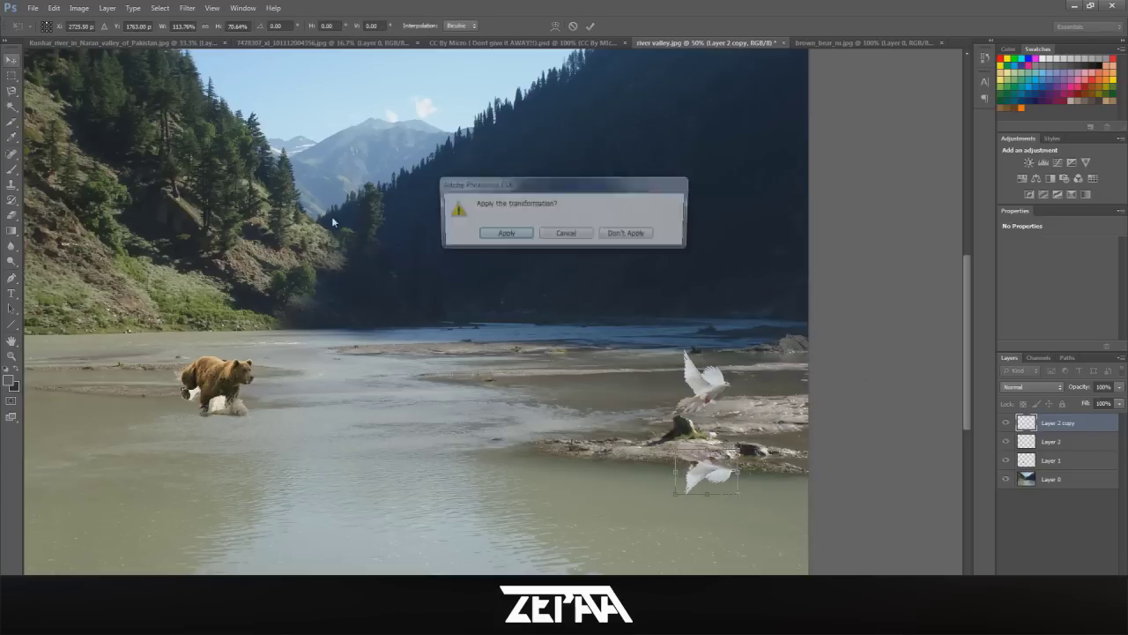
key(Return)
Add a black Color Overlay to the flipped dove copy.
right_click(1073, 427)
click(1049, 25)
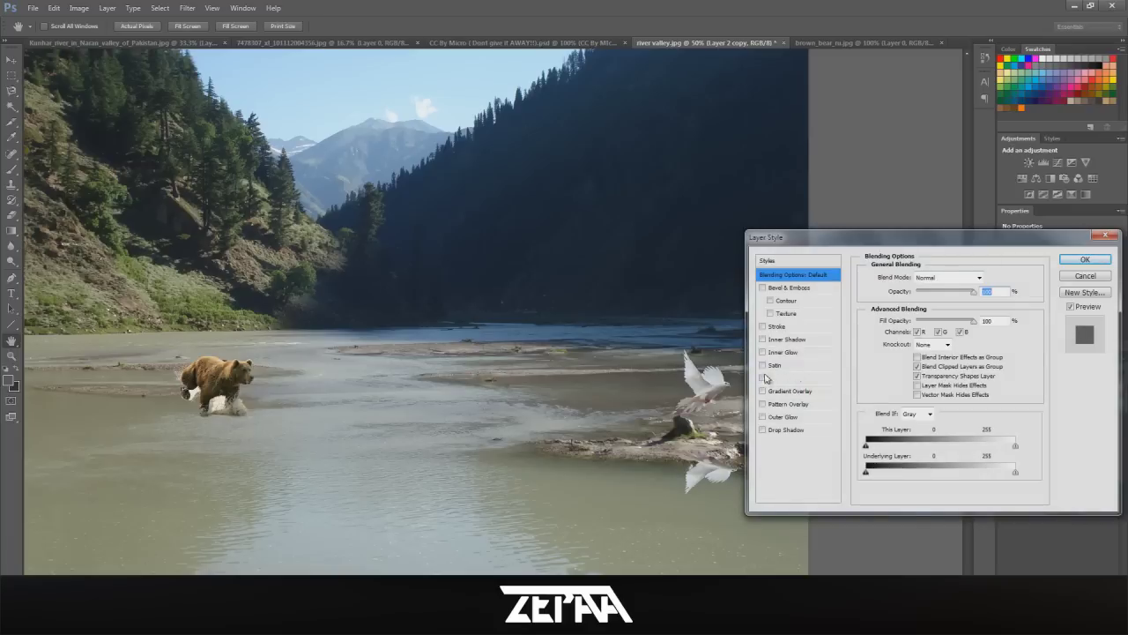
click(781, 379)
click(987, 277)
click(705, 536)
click(984, 381)
click(1092, 260)
Set the dove shadow layer's opacity to 20%.
click(1121, 388)
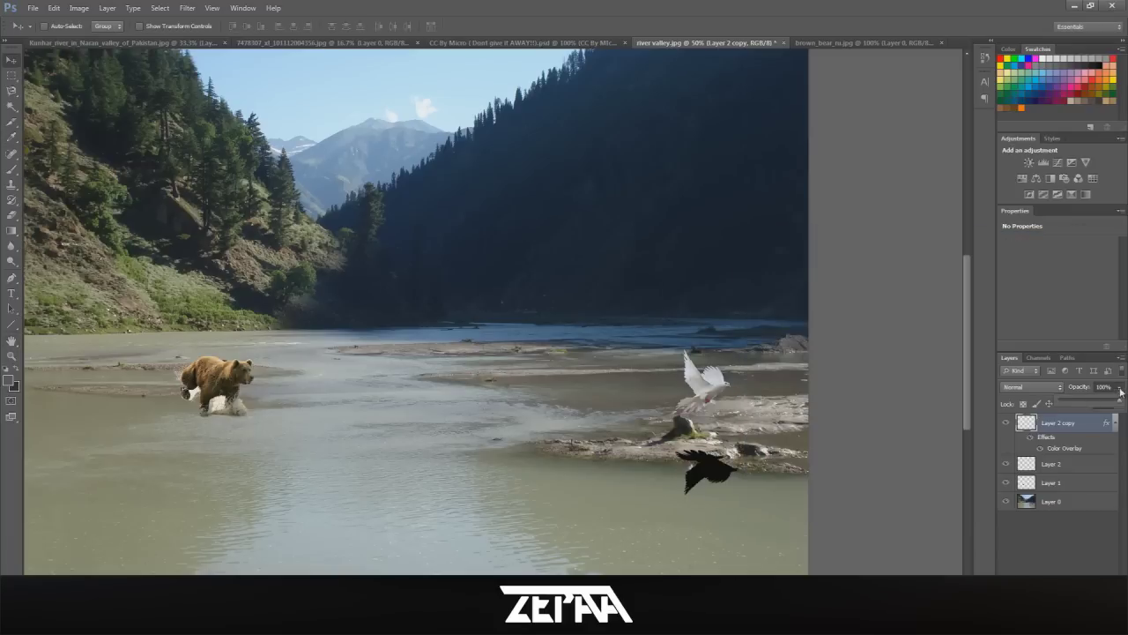
drag(1070, 404, 1072, 404)
click(847, 415)
scroll(584, 418, down, 1)
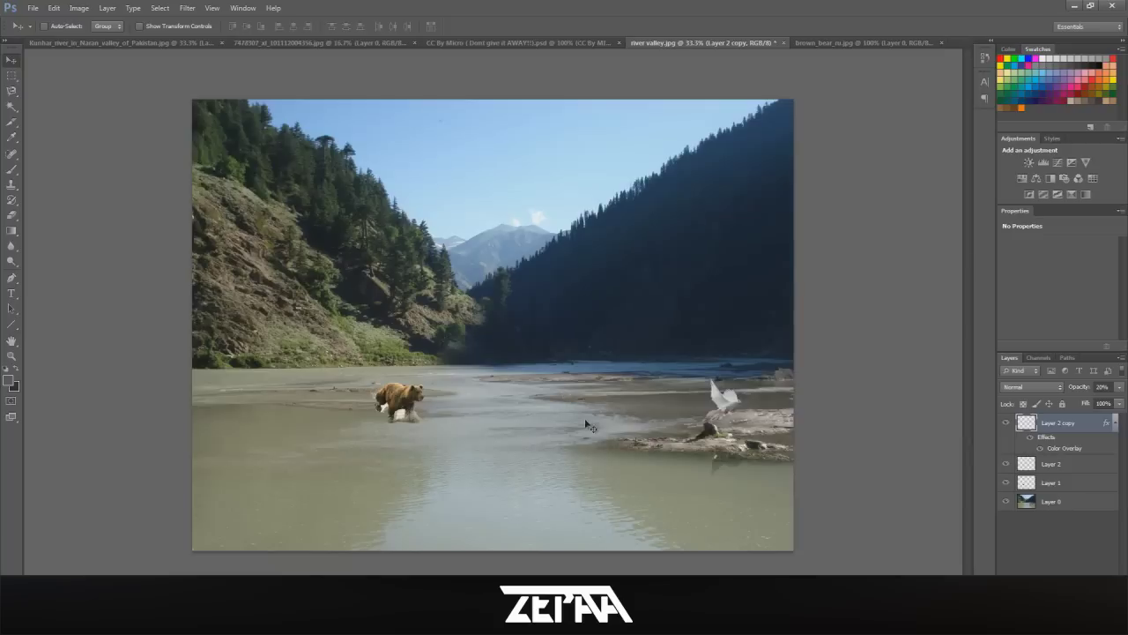
Duplicate the bear layer, Layer 1.
scroll(741, 459, up, 1)
scroll(733, 472, down, 1)
scroll(344, 414, up, 2)
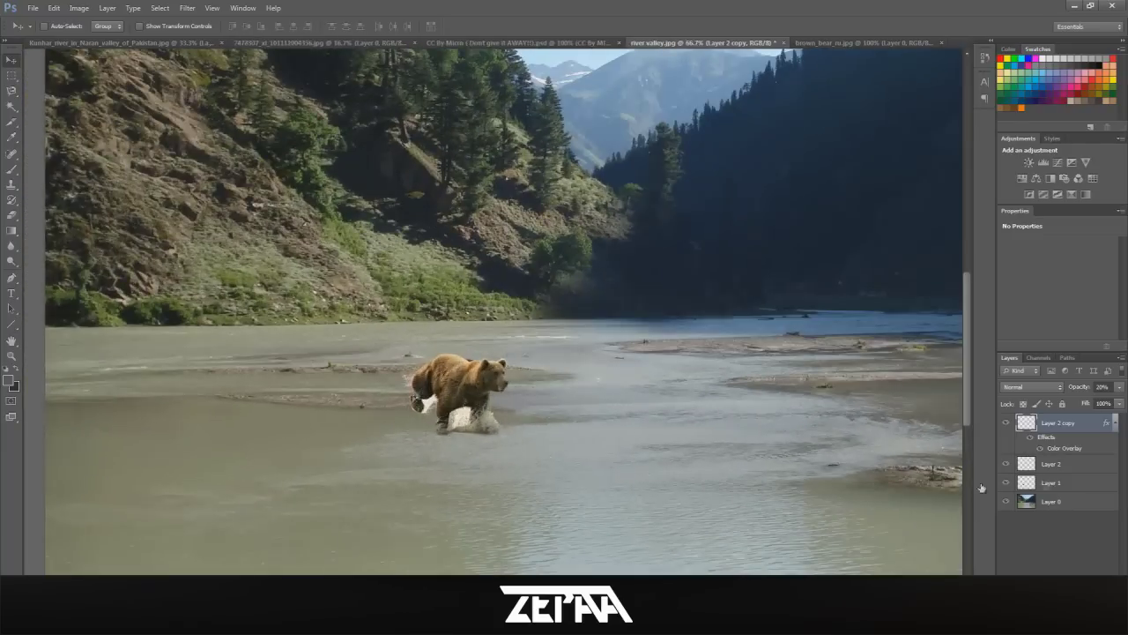
click(1051, 483)
key(ctrl+t)
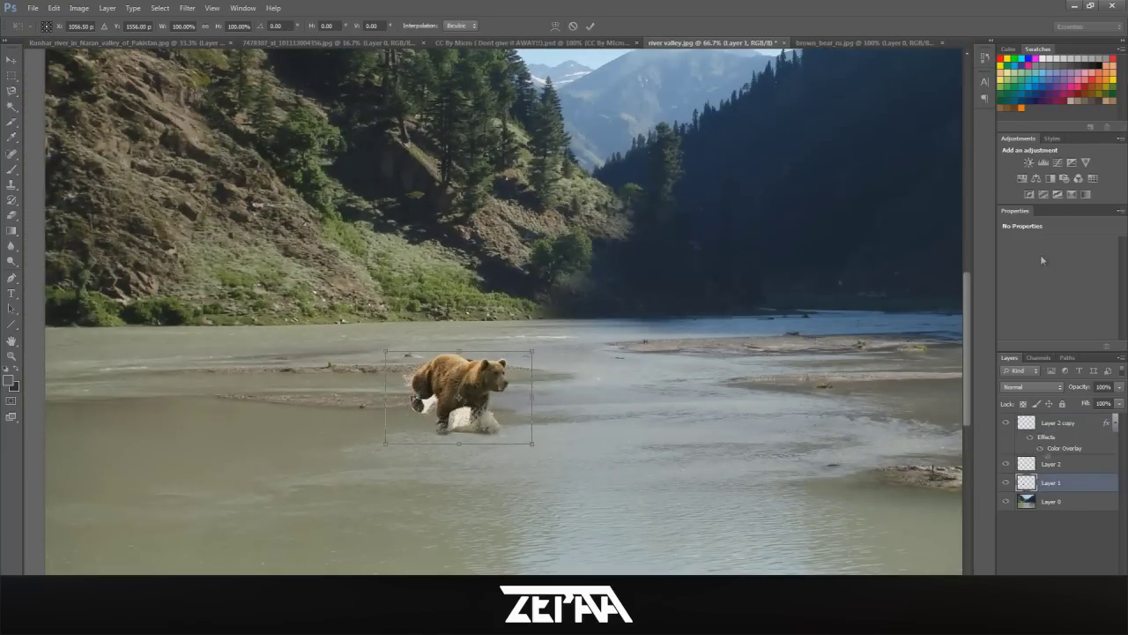
right_click(1058, 482)
click(1035, 118)
key(Return)
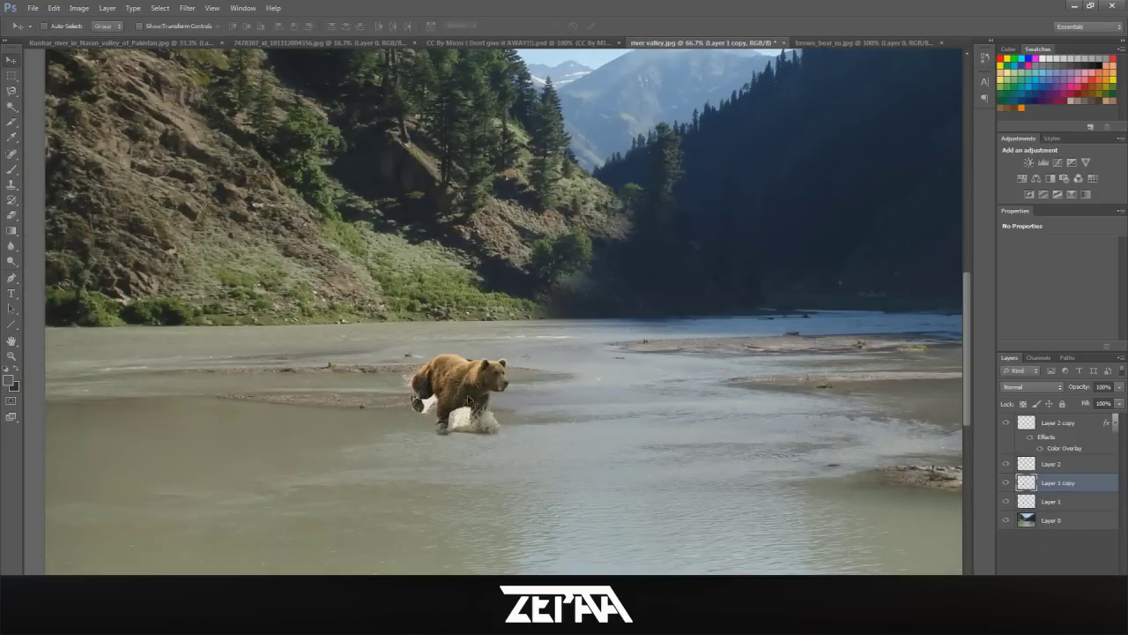
Flip the bear copy upside down and apply the transformation.
right_click(468, 399)
click(506, 532)
right_click(451, 411)
click(491, 588)
click(11, 60)
click(503, 233)
Move the flipped bear copy below the original and rotate it so it slants down and away from the feet.
drag(477, 385, 481, 416)
key(ctrl+t)
drag(481, 466, 406, 515)
drag(474, 489, 432, 496)
drag(377, 525, 356, 518)
drag(394, 464, 395, 473)
key(v)
key(Return)
Add a black Color Overlay to the flipped bear copy.
key(ctrl+plus)
right_click(1080, 486)
click(1040, 80)
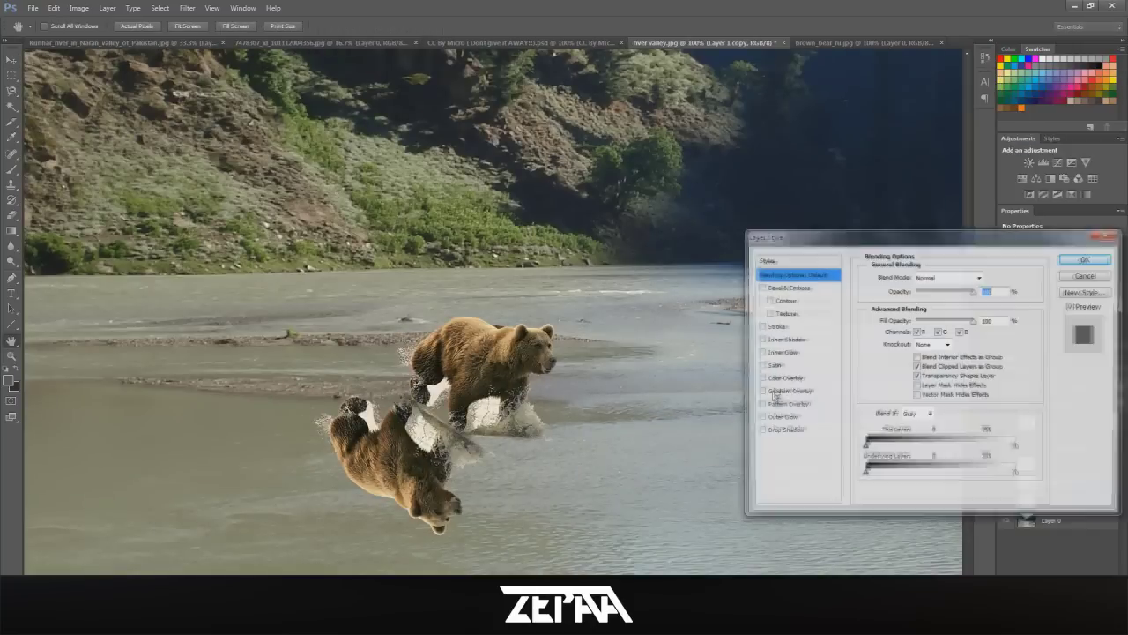
click(776, 391)
click(763, 391)
click(784, 379)
click(990, 277)
click(713, 536)
click(977, 381)
click(1085, 259)
Stretch the bear's shadow to about 116% width and 88% height and shift it closer to the bear.
key(ctrl+t)
drag(289, 343, 249, 365)
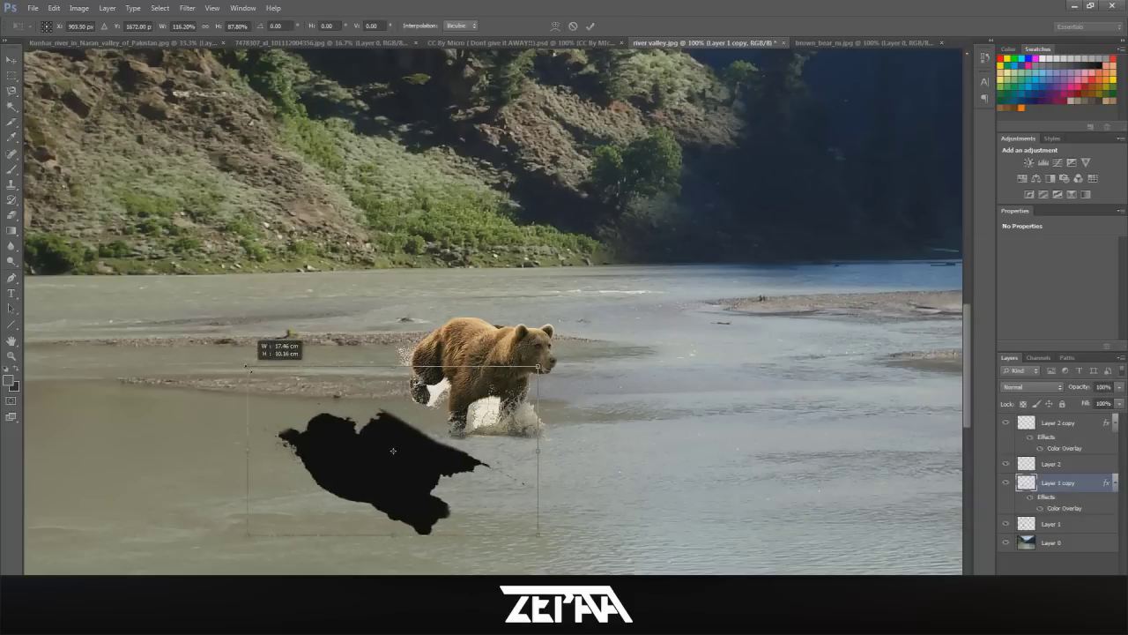
drag(383, 462, 404, 449)
click(11, 60)
key(Return)
Set the bear shadow layer's opacity to 10%.
click(1119, 387)
drag(1120, 403, 1066, 404)
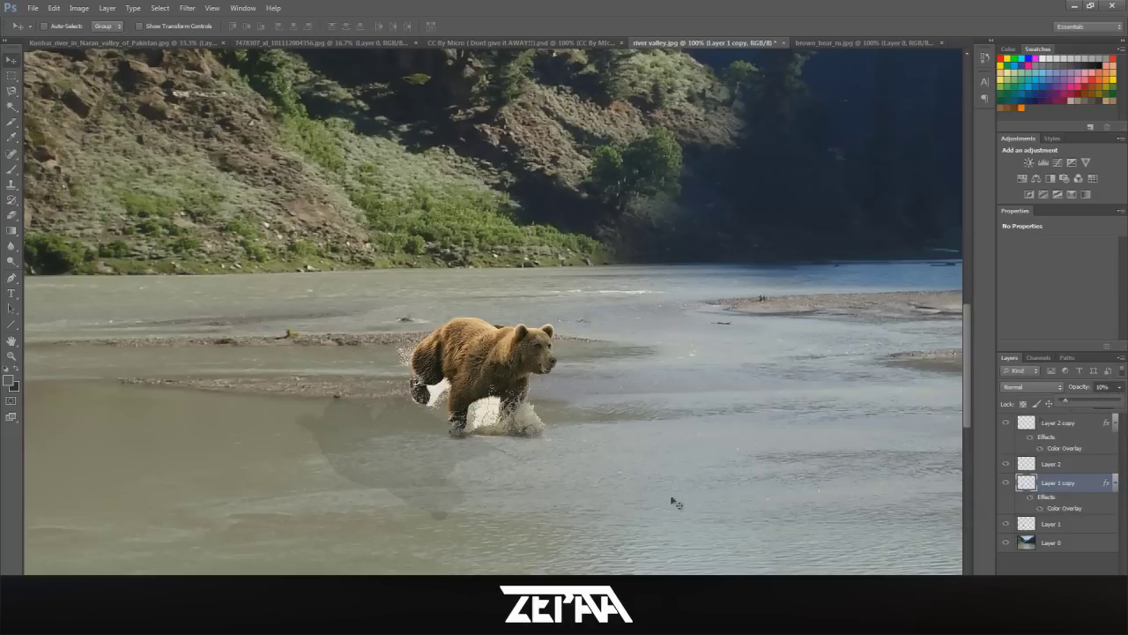
click(675, 501)
Nudge the bear's shadow to the right so it sits closer beneath the bear.
scroll(463, 454, up, 2)
click(12, 231)
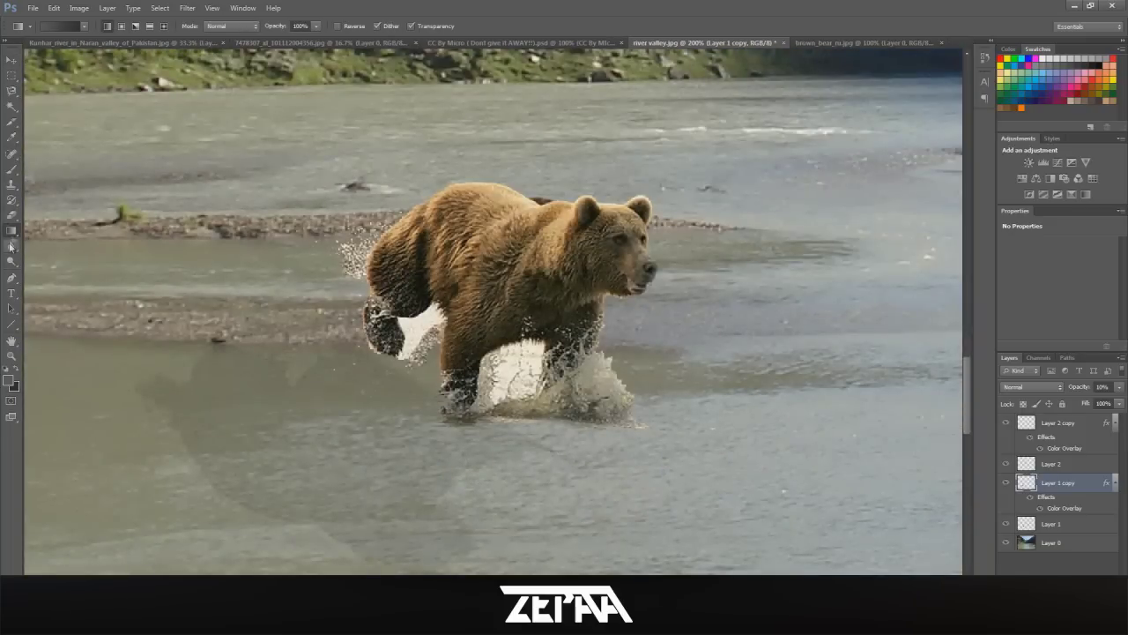
key(e)
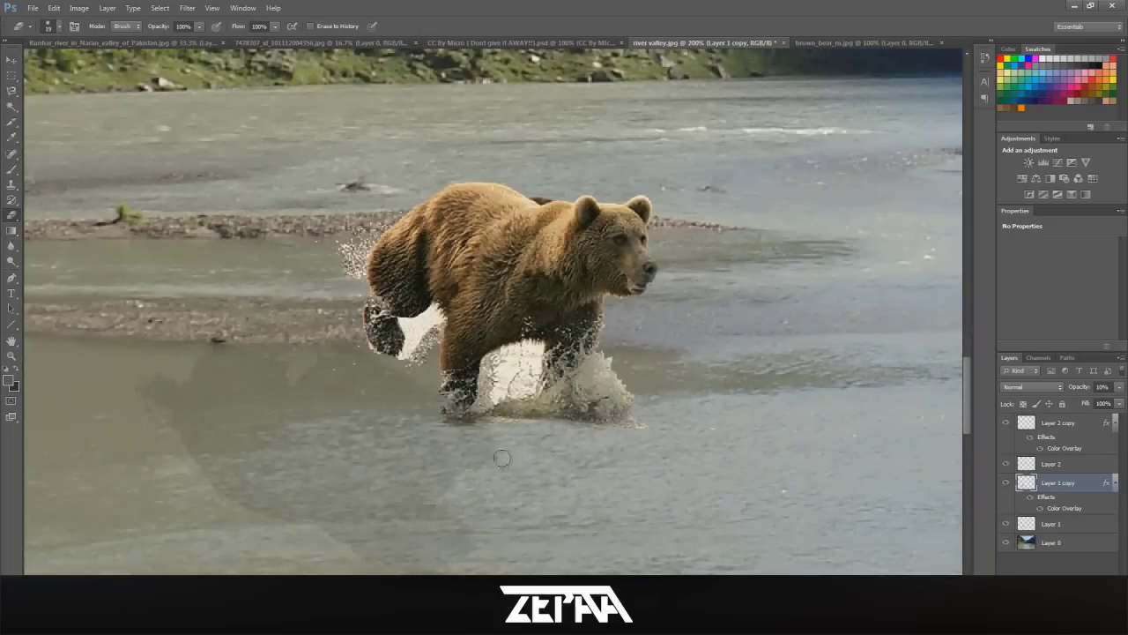
scroll(557, 416, down, 2)
scroll(486, 398, up, 1)
scroll(391, 252, down, 1)
click(12, 60)
mouse_move(554, 446)
mouse_down()
mouse_move(542, 420)
mouse_move(572, 448)
mouse_up()
scroll(572, 444, down, 2)
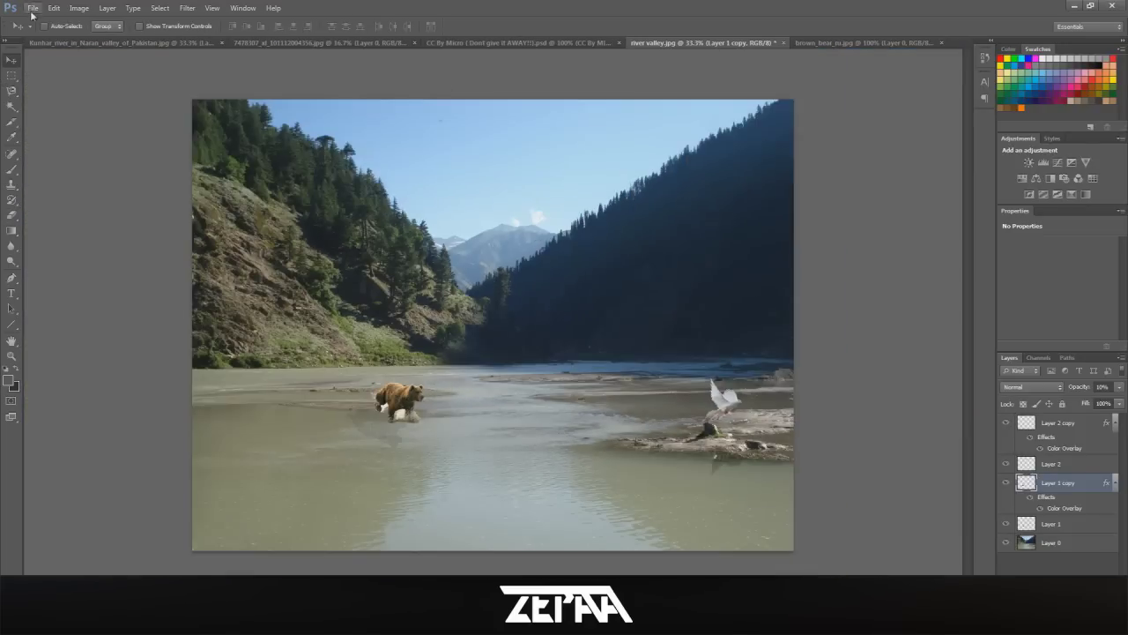
Open balloon360.png and bring the hot-air balloon into river valley.jpg.
click(32, 8)
click(53, 35)
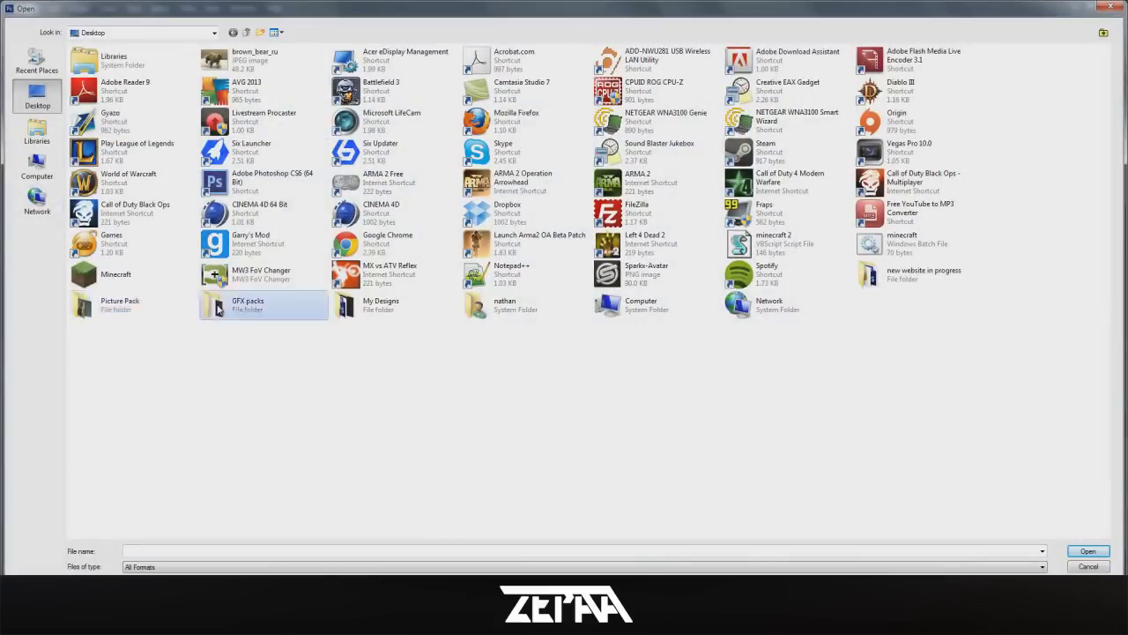
double_click(282, 304)
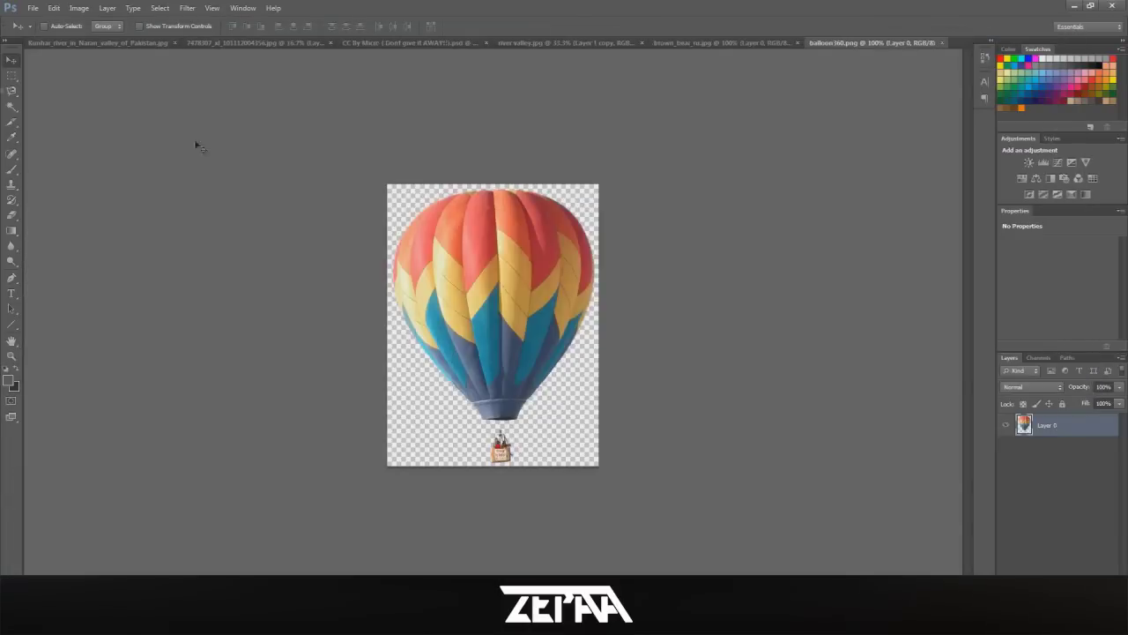
drag(439, 200, 508, 132)
Scale the balloon down, place it in the sky above the mountains and apply the transformation.
key(ctrl+t)
drag(530, 222, 517, 220)
drag(524, 161, 511, 148)
click(11, 60)
click(504, 233)
Set the balloon layer's blend mode to Hard Light and shift the balloon slightly in the sky.
scroll(514, 156, up, 1)
scroll(514, 156, down, 1)
click(1023, 387)
click(1021, 377)
scroll(1022, 390, up, 13)
scroll(1023, 389, down, 1)
drag(531, 160, 543, 167)
scroll(529, 218, up, 1)
scroll(532, 141, up, 2)
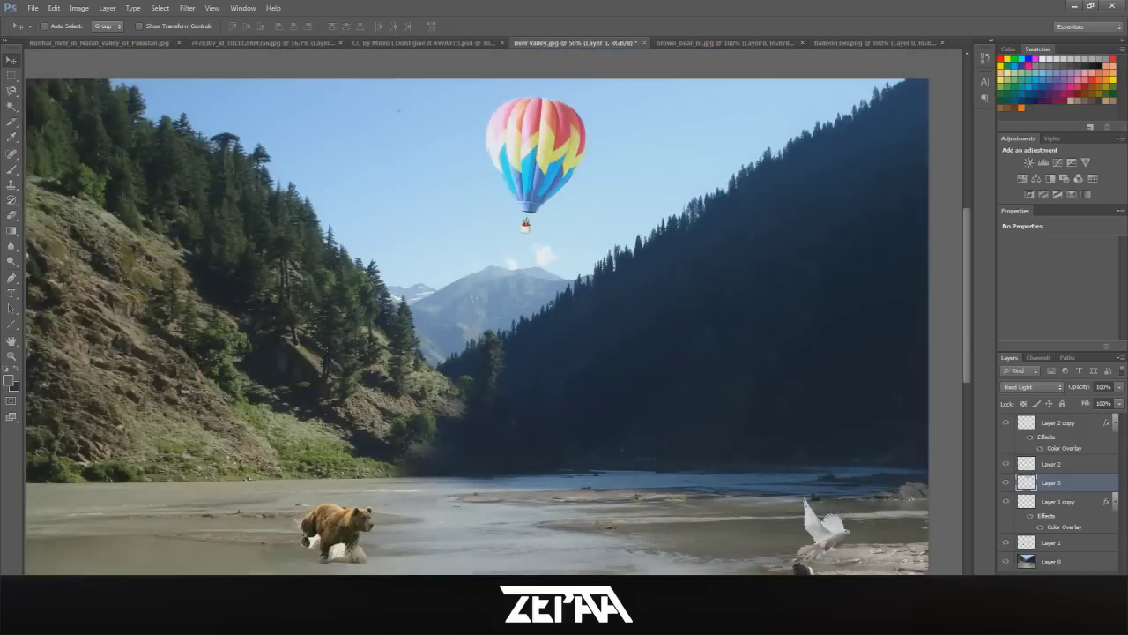
Try to erase the small dark speck in the sky on Layer 0.
click(1058, 561)
click(12, 215)
click(400, 112)
click(54, 8)
click(74, 42)
click(1058, 423)
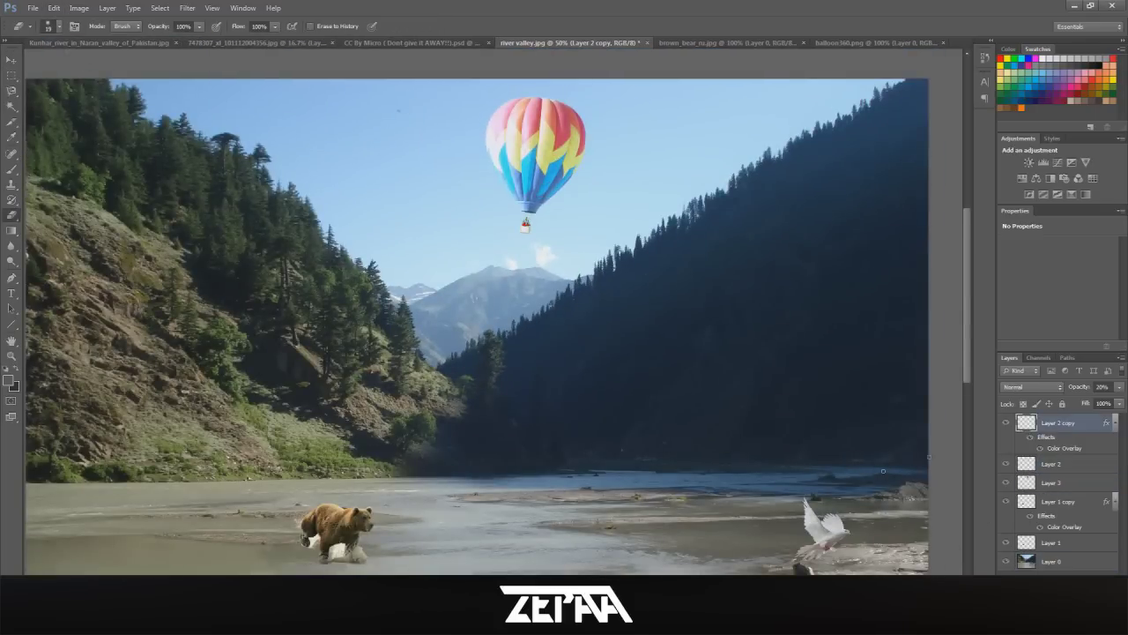
key(ctrl+minus)
scroll(740, 449, up, 2)
drag(344, 363, 793, 360)
scroll(794, 359, up, 1)
scroll(487, 362, up, 2)
scroll(488, 362, down, 1)
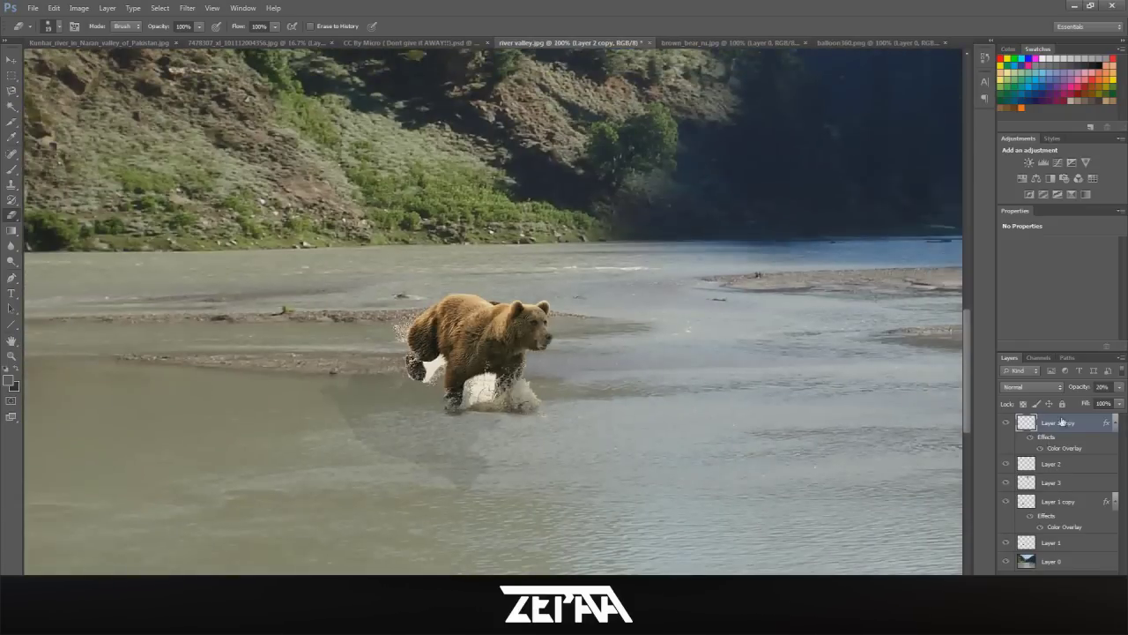
Change the blend mode of Layer 1 copy, the bear's shadow, to Color.
click(1058, 501)
click(1026, 388)
click(1025, 390)
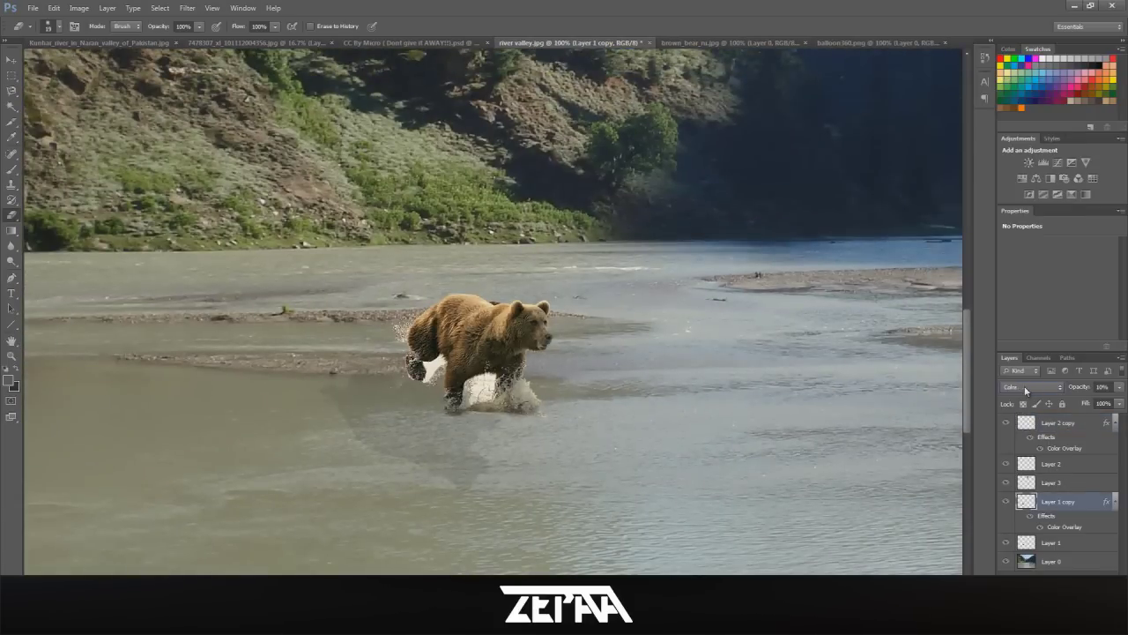
key(ctrl+minus)
key(ctrl+minus)
key(ctrl+minus)
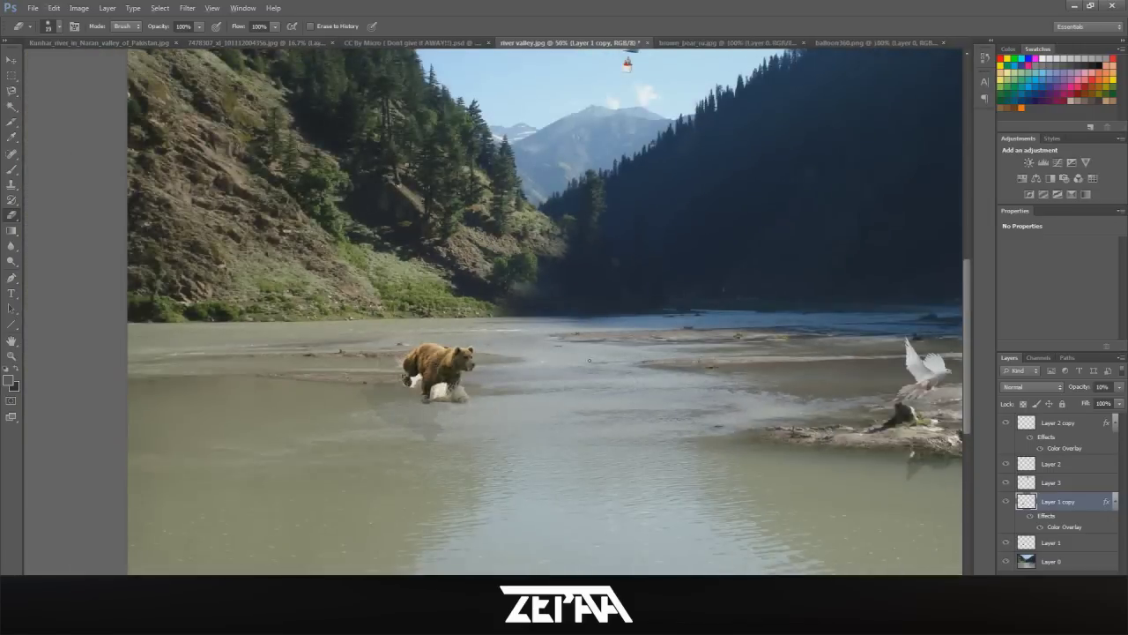
Open Splash_Drop_02 from the Water stock folder and bring the splash image into river valley.jpg.
click(31, 8)
click(48, 65)
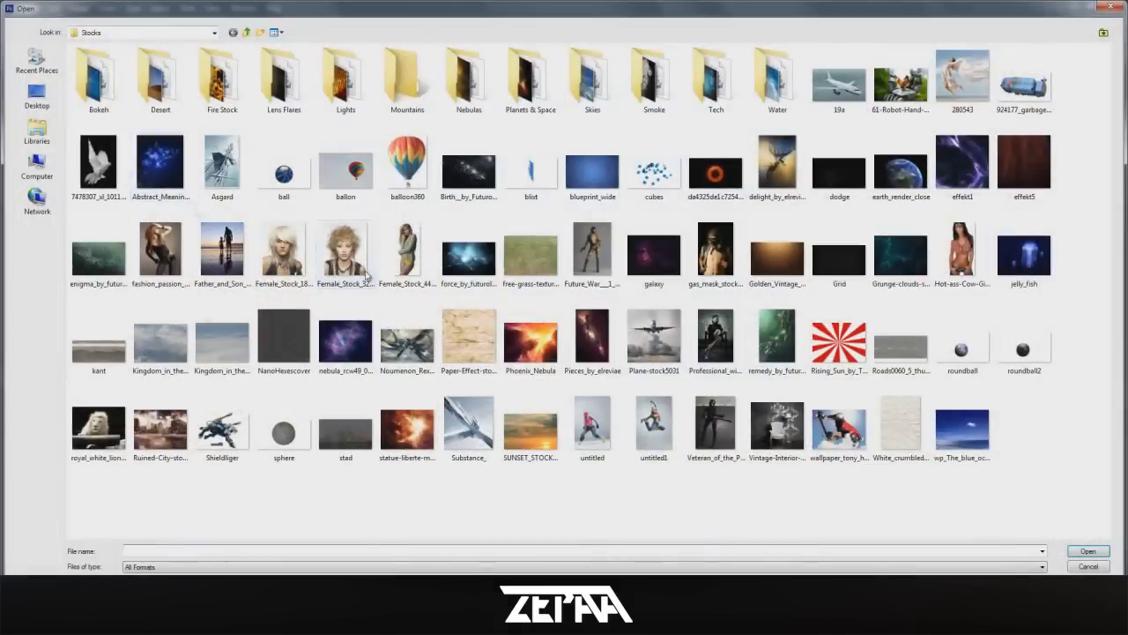
double_click(776, 82)
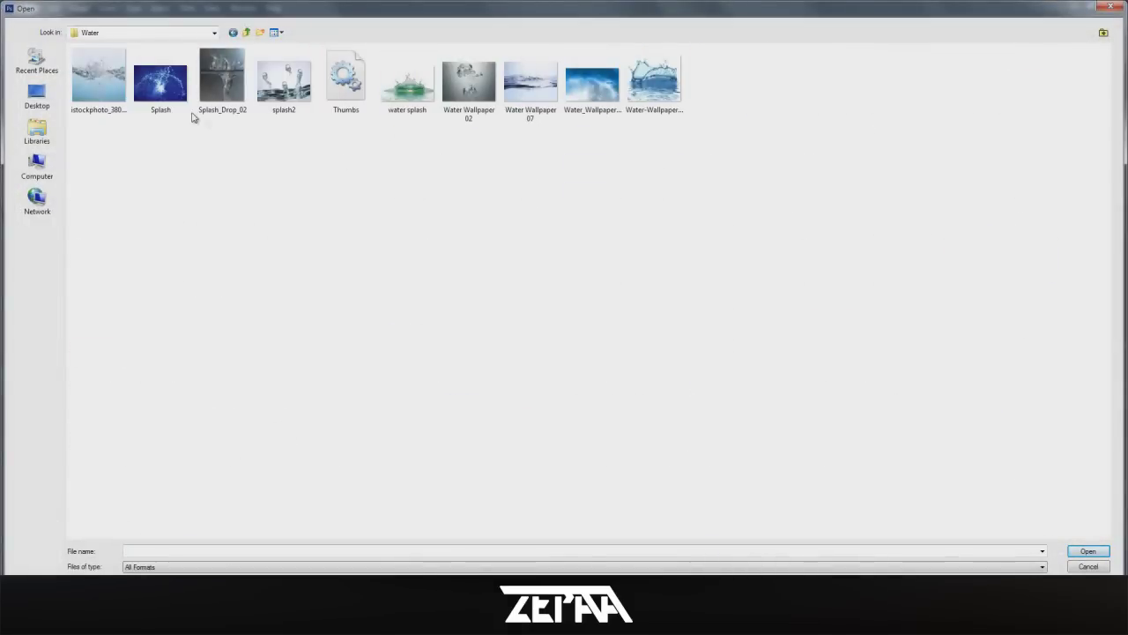
double_click(222, 77)
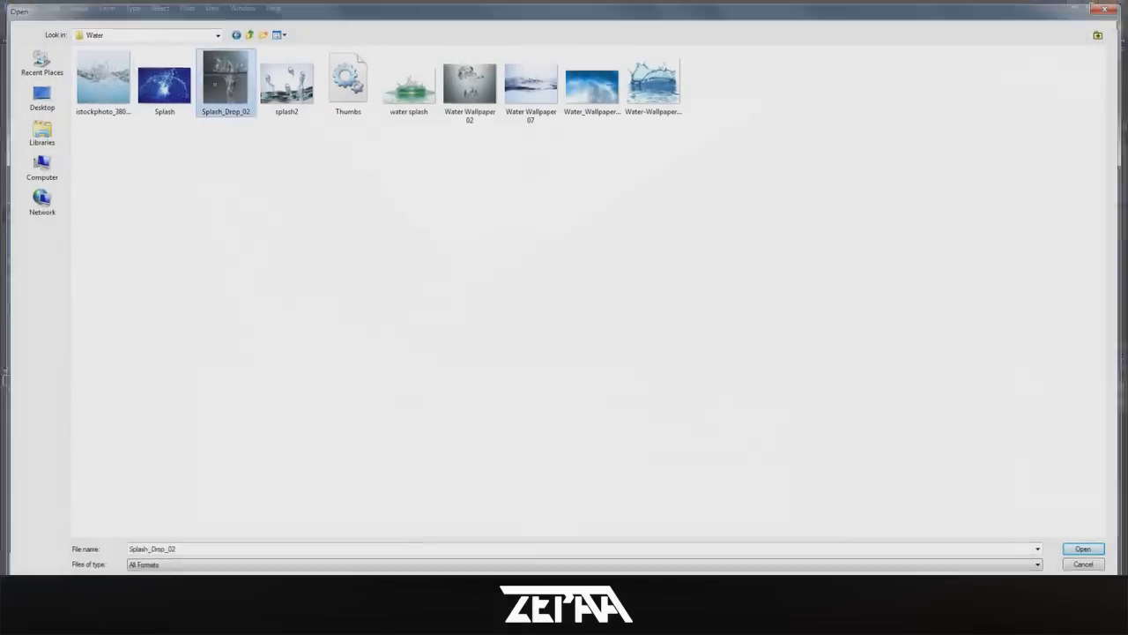
double_click(1050, 423)
key(Return)
click(10, 59)
drag(457, 263, 421, 393)
Scale the splash image down with Free Transform, place it at the bear's feet and apply the transformation.
drag(422, 393, 401, 425)
scroll(401, 425, up, 2)
scroll(401, 425, up, 1)
key(ctrl+t)
drag(314, 287, 408, 416)
drag(427, 475, 443, 466)
drag(413, 419, 403, 424)
click(11, 59)
click(505, 234)
Remove the splash image's background areas with the Magic Wand, leaving only the water drops.
scroll(390, 409, up, 1)
click(1047, 388)
click(1047, 356)
scroll(1047, 393, up, 5)
click(12, 107)
click(391, 458)
key(Delete)
click(363, 419)
key(Delete)
click(454, 449)
key(Delete)
click(432, 386)
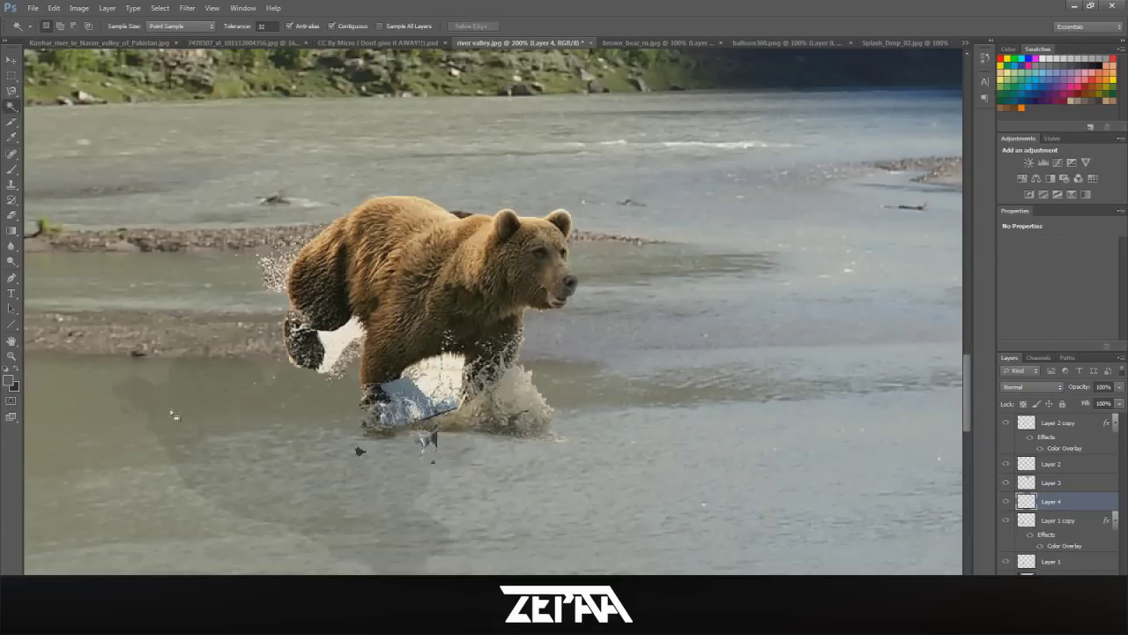
Reposition and transform the cut-out splash beneath the bear's front paw and apply the change.
click(11, 60)
drag(430, 466, 462, 498)
key(ctrl+t)
drag(427, 417, 422, 418)
click(11, 59)
click(504, 235)
click(12, 215)
scroll(443, 403, up, 1)
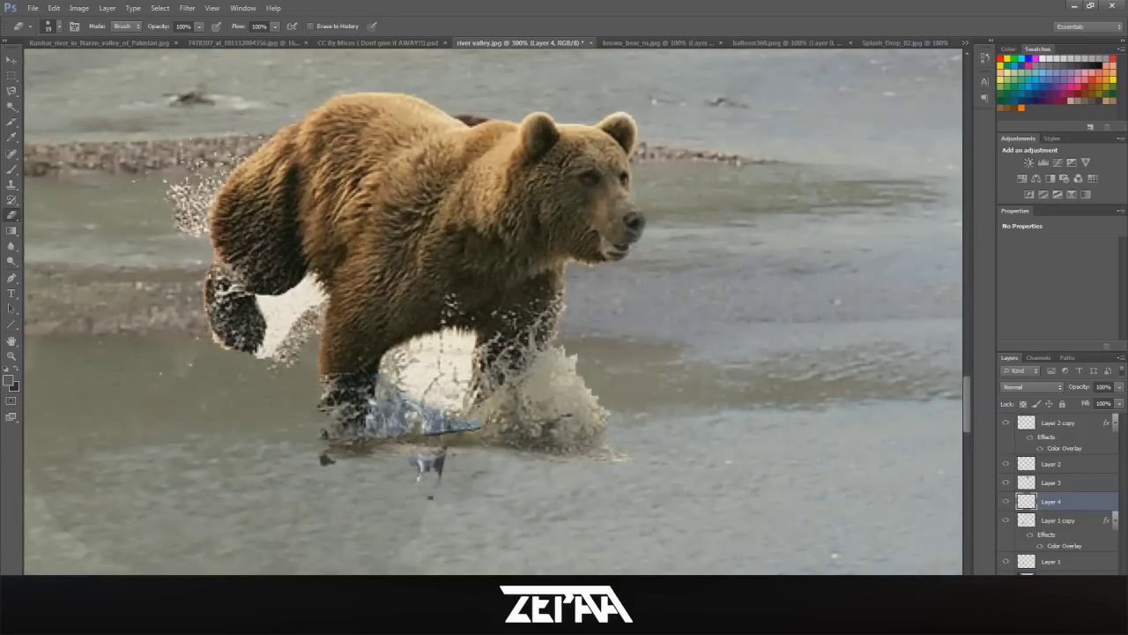
Rotate the splash to 22.48°, reduce its height to 73.63% and apply the transformation.
key(ctrl+t)
drag(438, 557, 389, 564)
drag(451, 457, 408, 471)
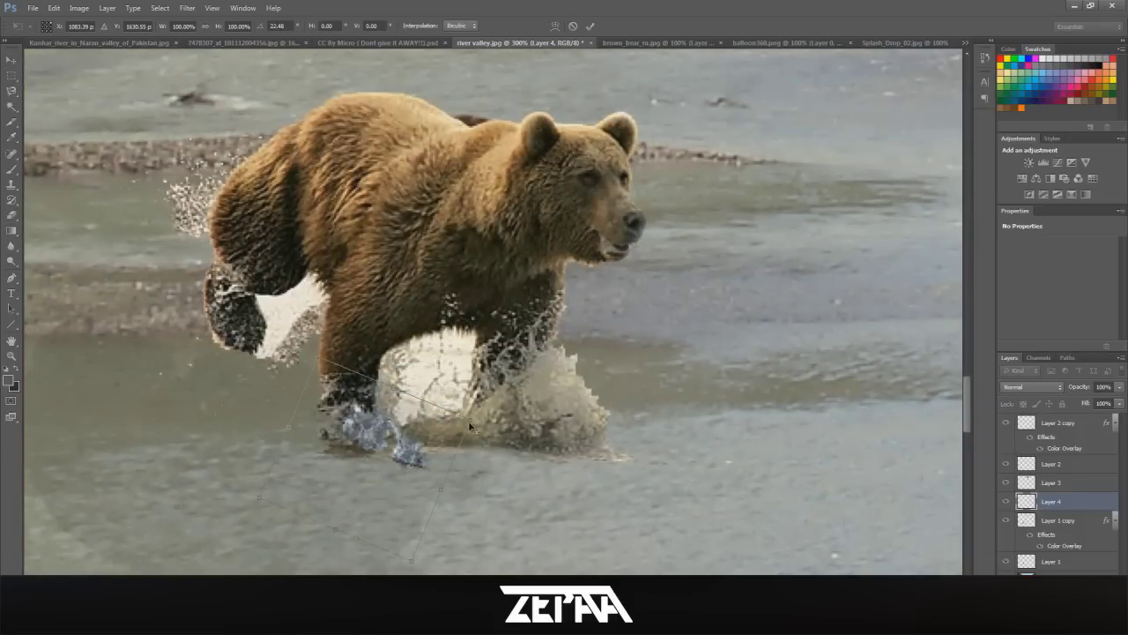
key(v)
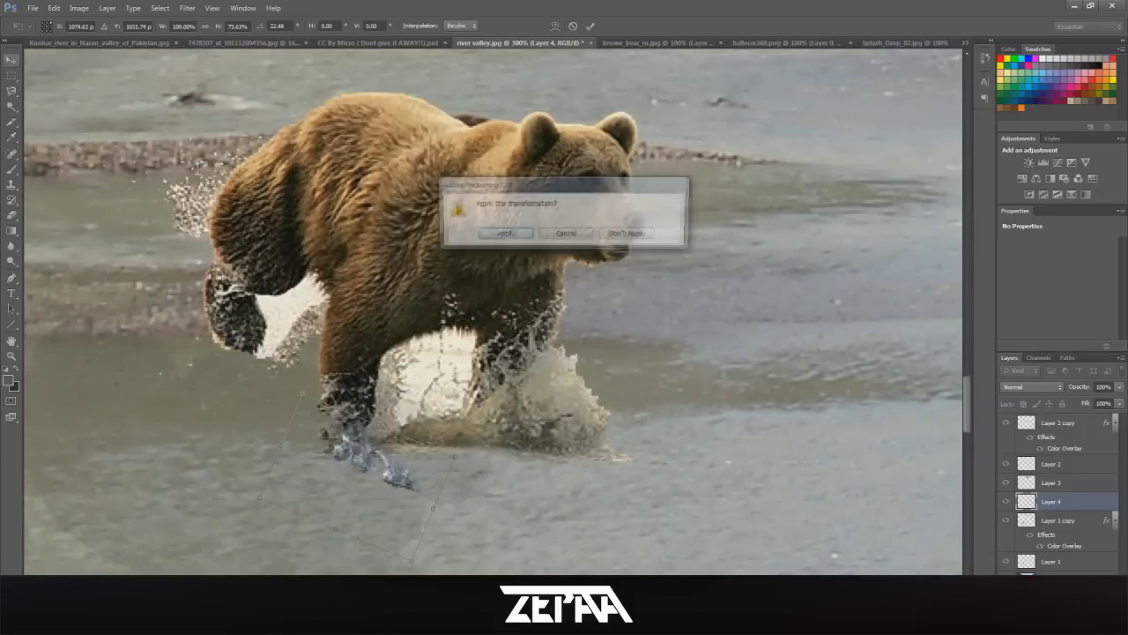
key(Return)
Rotate the splash back towards level, move it up against the bear's front paw and apply the transformation.
key(ctrl+t)
drag(386, 510, 185, 379)
drag(391, 499, 378, 436)
key(v)
key(Return)
click(9, 218)
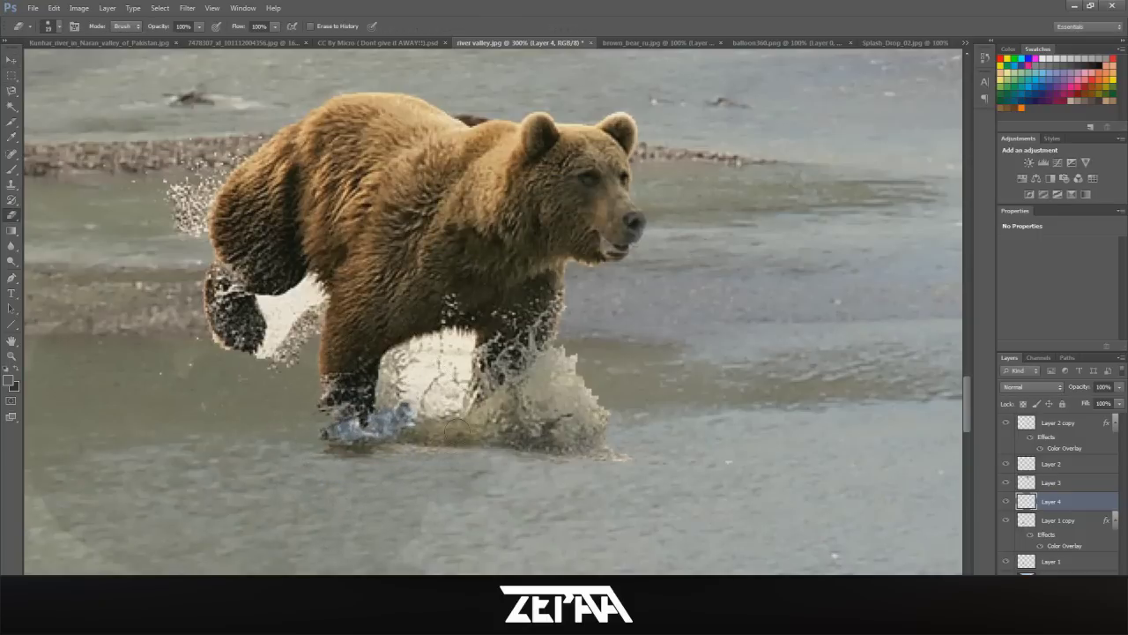
Delete the splash layer, Layer 4, from the composition.
key(v)
scroll(494, 441, down, 2)
scroll(487, 445, up, 3)
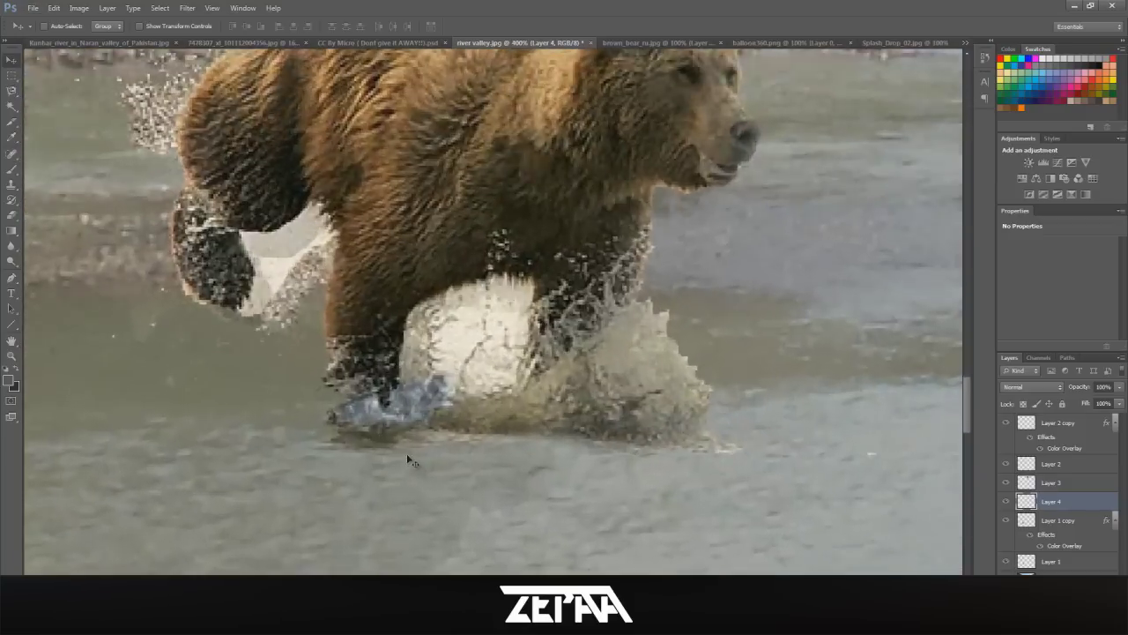
scroll(409, 457, down, 1)
key(Delete)
scroll(508, 353, down, 2)
Add a new layer above the bear's Layer 1 and reduce the brush size for painting the fur.
click(1063, 542)
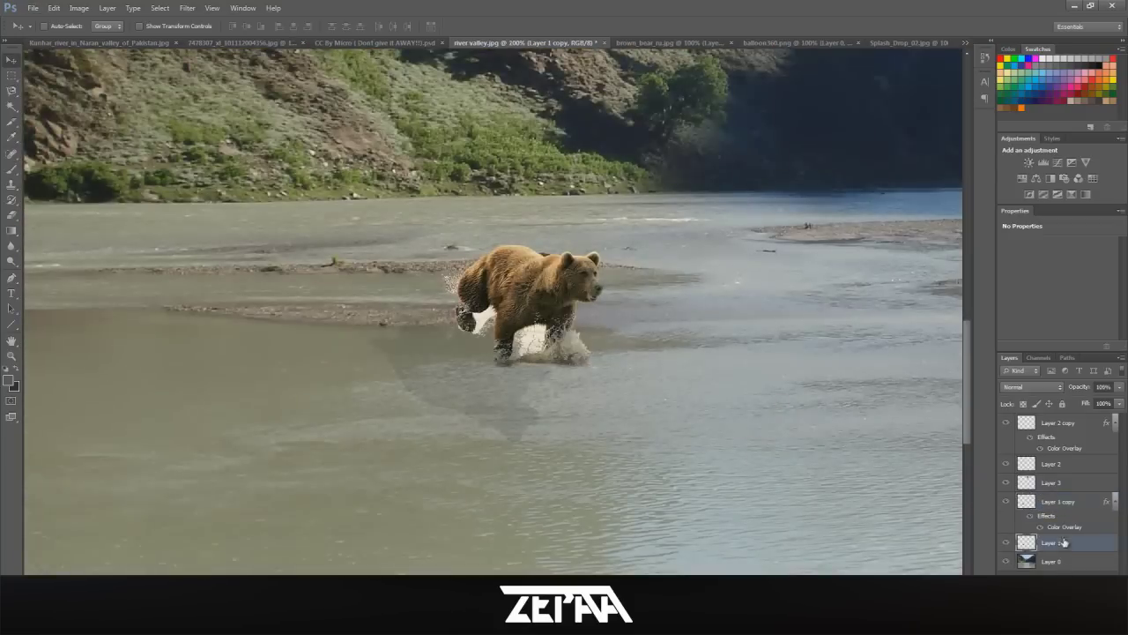
scroll(494, 335, right, 1)
scroll(492, 310, right, 5)
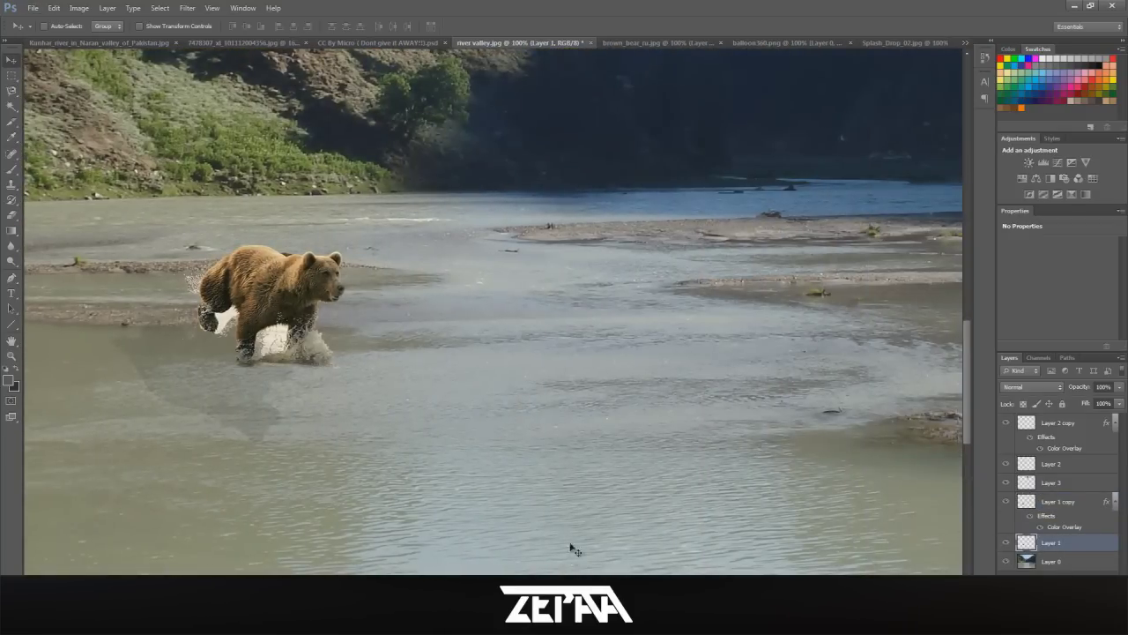
click(14, 172)
click(59, 26)
drag(92, 67, 70, 67)
Try brush strokes on the bear's body and undo them.
drag(276, 278, 297, 280)
click(54, 8)
click(62, 43)
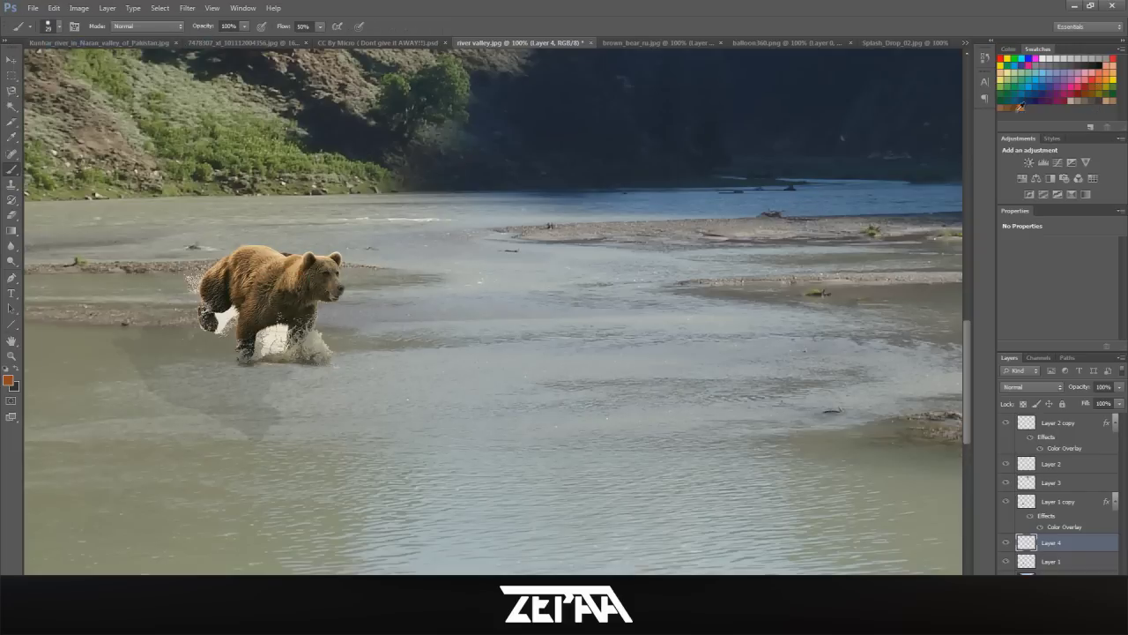
click(54, 8)
click(61, 43)
Paint the bear's body, head and upper legs solid brown on Layer 4, using a smaller brush near the edges.
scroll(240, 304, up, 2)
mouse_move(477, 281)
mouse_down()
mouse_move(410, 294)
mouse_move(324, 336)
mouse_move(259, 374)
mouse_move(256, 391)
mouse_move(231, 297)
mouse_move(181, 297)
mouse_move(145, 271)
mouse_move(149, 246)
mouse_move(157, 302)
mouse_move(179, 312)
mouse_move(202, 216)
mouse_move(185, 213)
mouse_move(249, 168)
mouse_move(302, 155)
mouse_move(357, 178)
mouse_move(369, 252)
mouse_move(299, 317)
mouse_move(263, 275)
mouse_move(328, 209)
mouse_move(216, 227)
mouse_move(424, 255)
mouse_move(447, 221)
mouse_move(397, 176)
mouse_up()
click(55, 25)
drag(24, 67, 21, 67)
drag(453, 200, 455, 213)
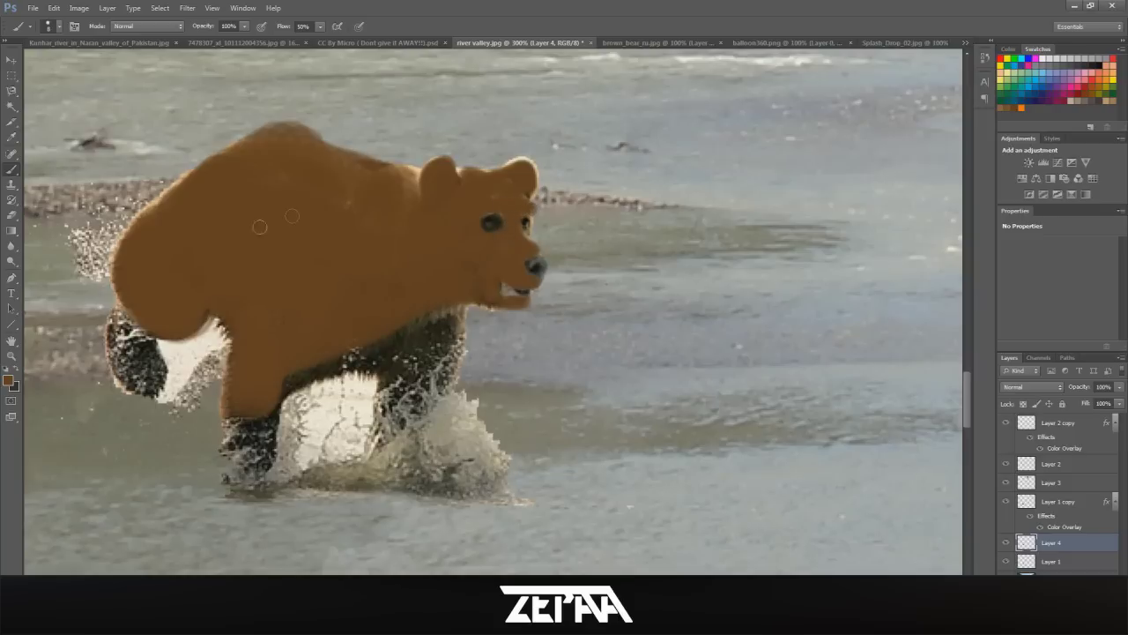
drag(302, 370, 446, 324)
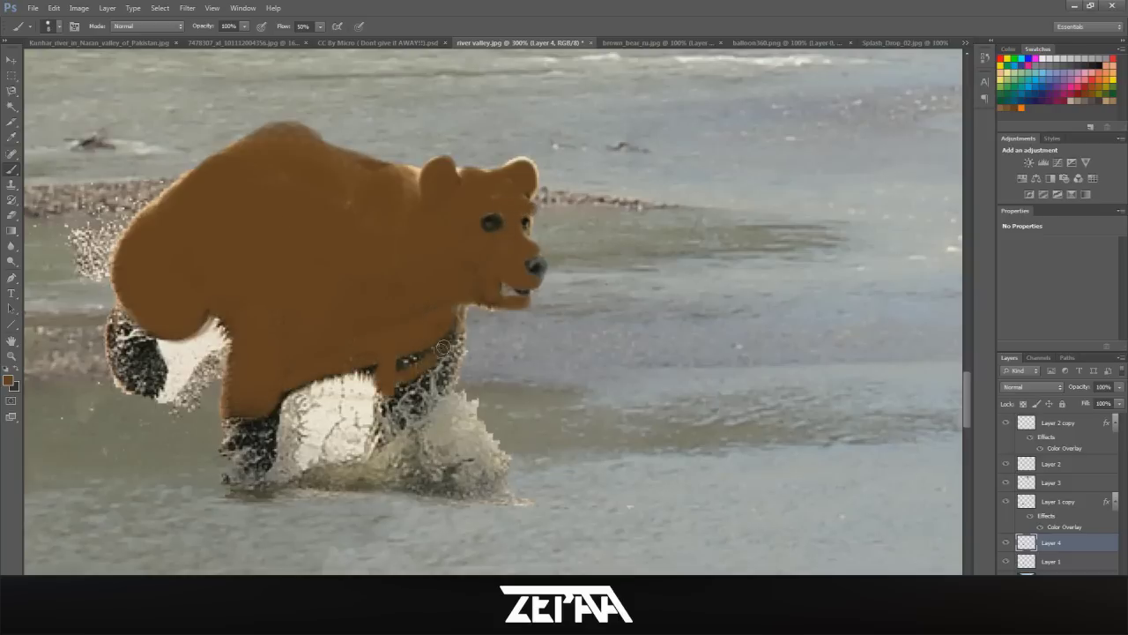
Set the blend mode of the brown paint layer, Layer 4, to Soft Light.
scroll(373, 282, down, 2)
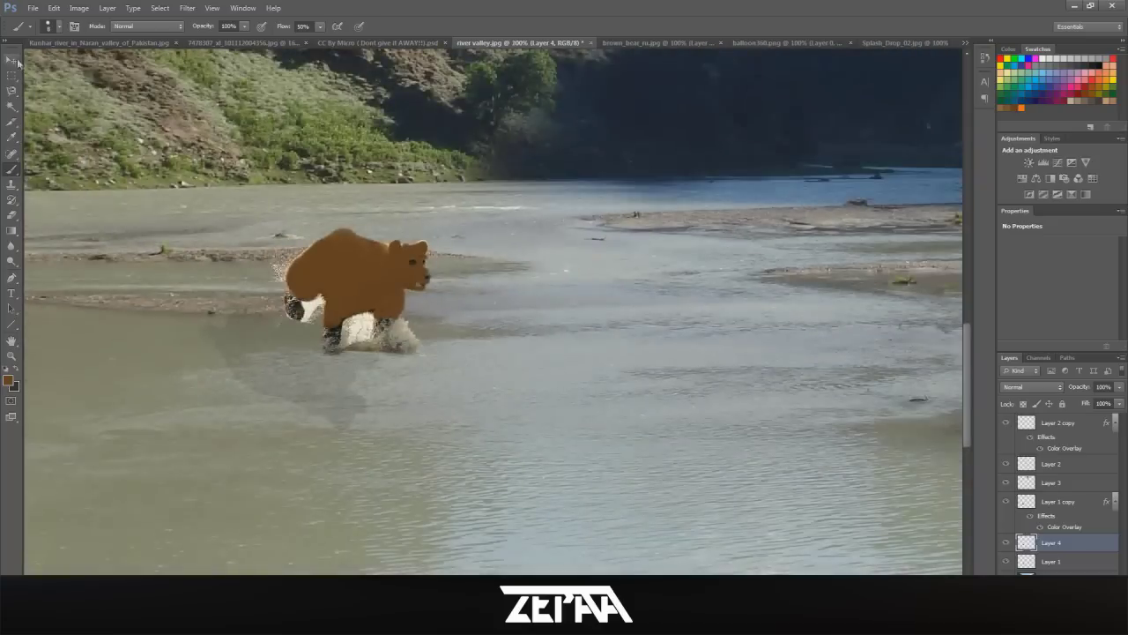
key(v)
click(1020, 387)
click(1020, 387)
scroll(1020, 387, down, 20)
scroll(1020, 386, up, 10)
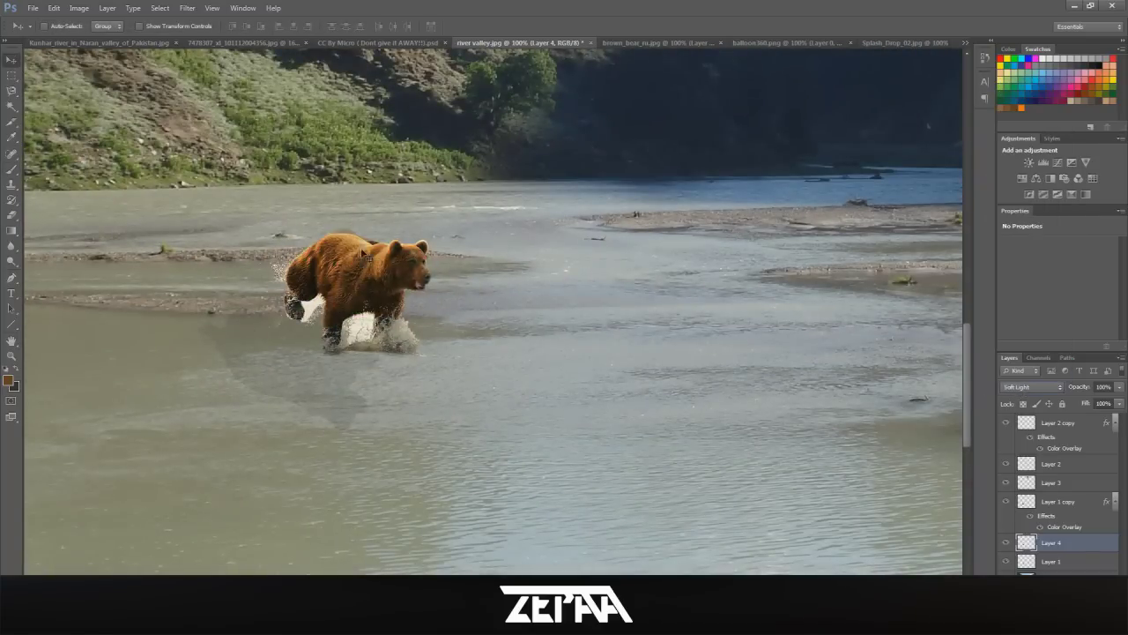
Add a new layer beneath Layer 4 and choose black as the brush colour for shading the bear.
scroll(364, 254, up, 2)
key(e)
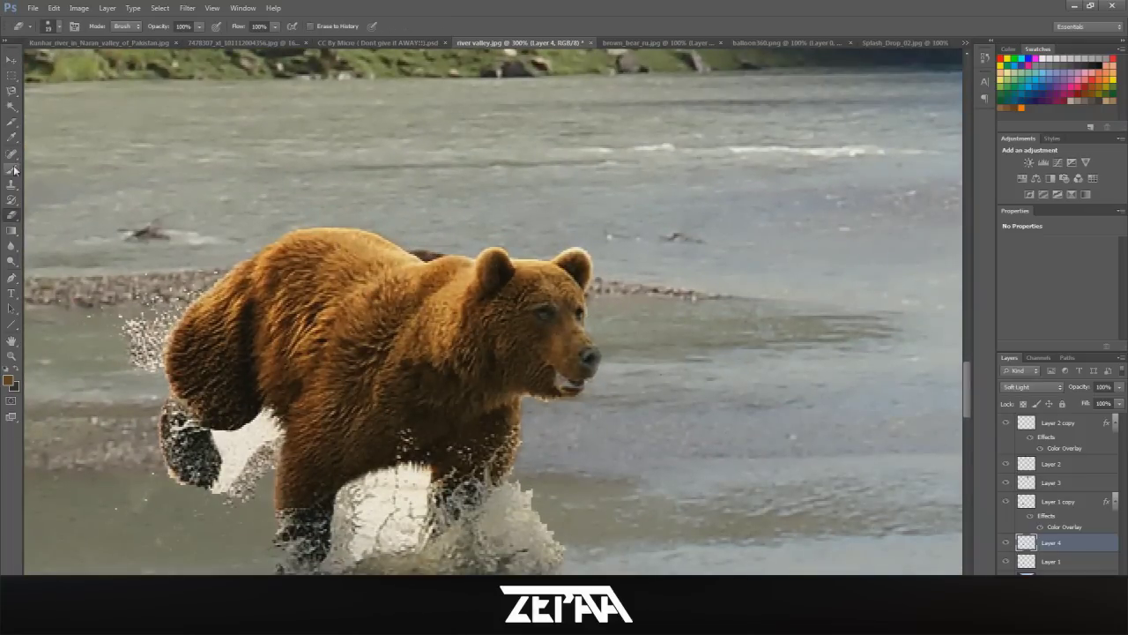
key(ctrl+shift+alt+n)
key(b)
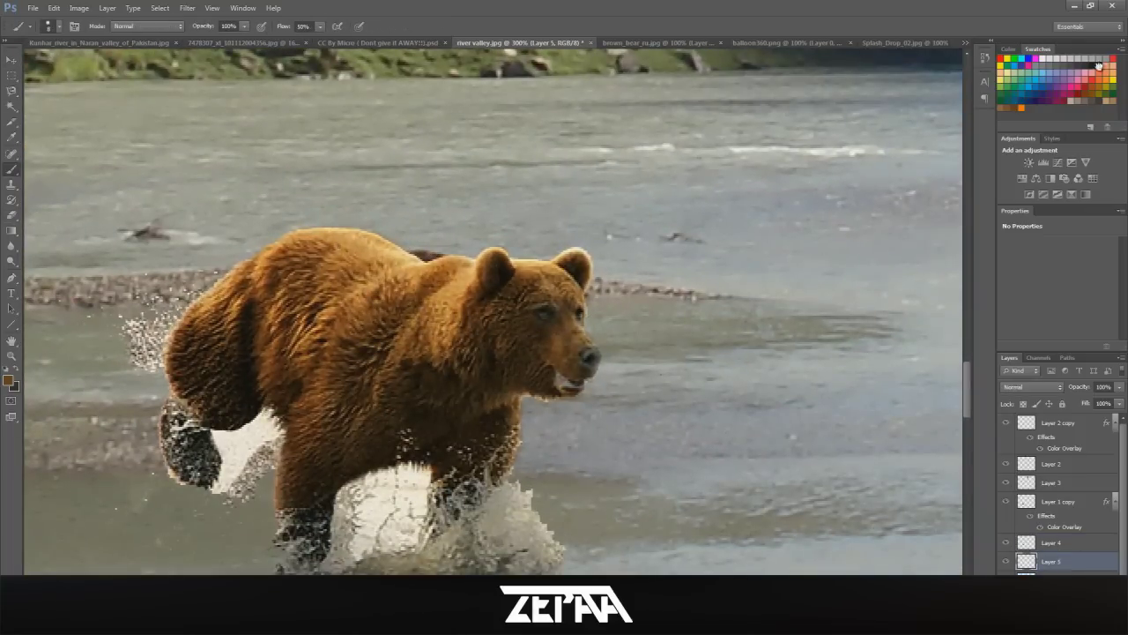
click(1099, 67)
click(51, 26)
Set the blend mode of the shading layer, Layer 5, to Soft Light.
scroll(486, 276, down, 1)
click(11, 61)
click(1027, 387)
click(1025, 388)
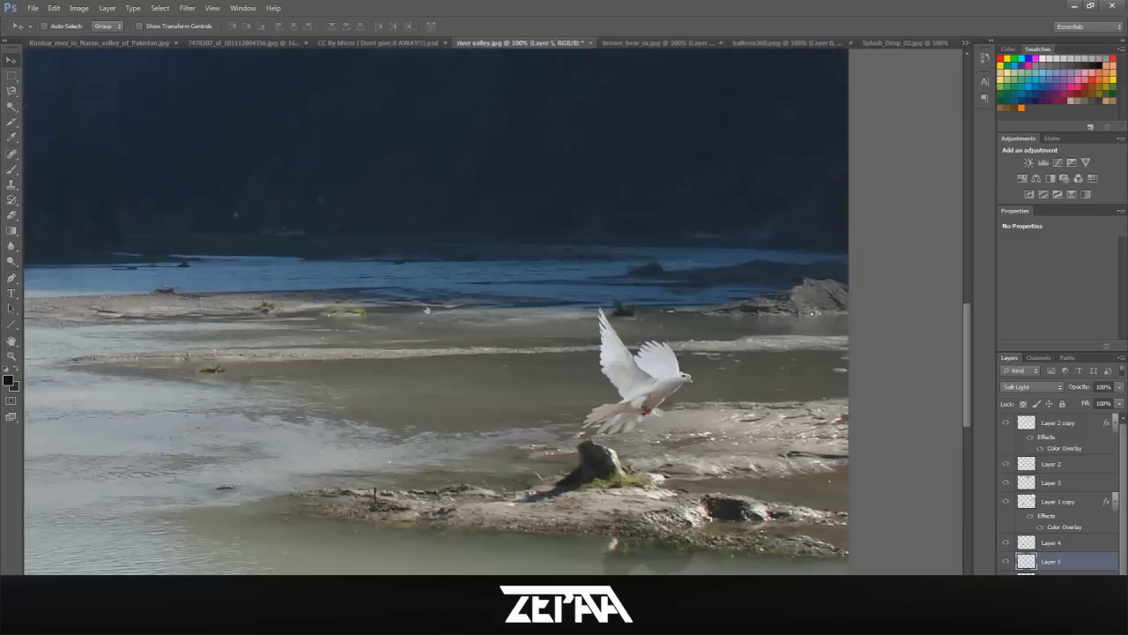
Add a new layer above the dove's Layer 2 and paint over the dove in light grey with a larger brush.
click(1053, 464)
click(1093, 607)
click(12, 169)
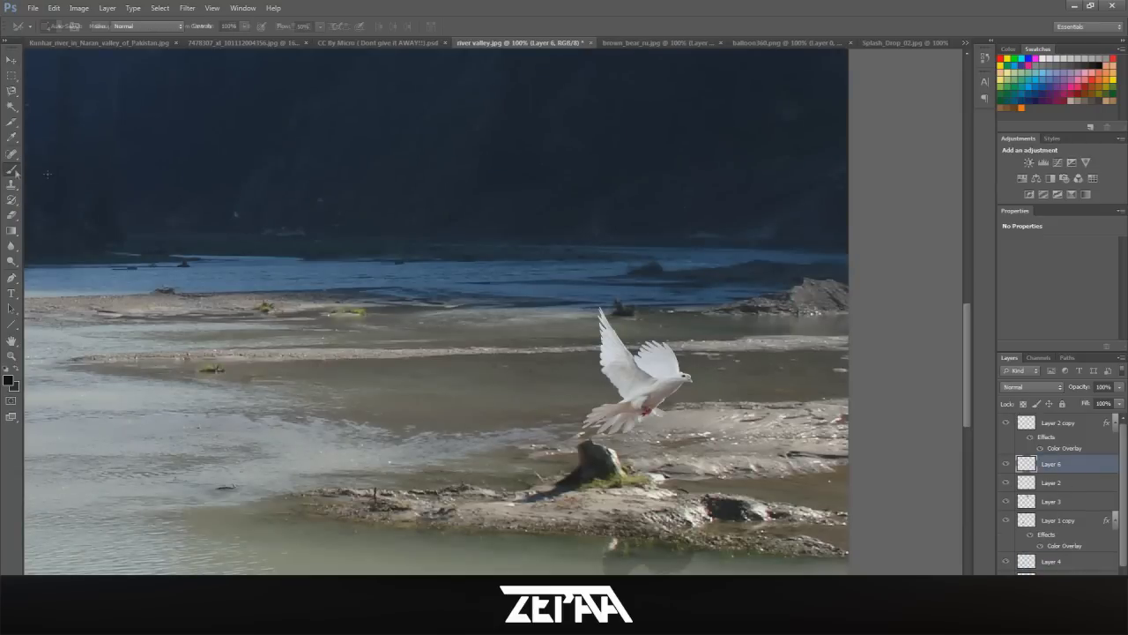
click(60, 26)
drag(21, 63, 37, 63)
mouse_move(664, 376)
mouse_down()
mouse_move(609, 416)
mouse_move(622, 421)
mouse_move(630, 379)
mouse_move(607, 336)
mouse_move(653, 373)
mouse_move(658, 354)
mouse_move(657, 401)
mouse_up()
Cycle through blend modes for the dove's paint layer, Layer 6, and settle on Overlay.
key(v)
click(1014, 386)
click(1010, 377)
scroll(1010, 386, up, 13)
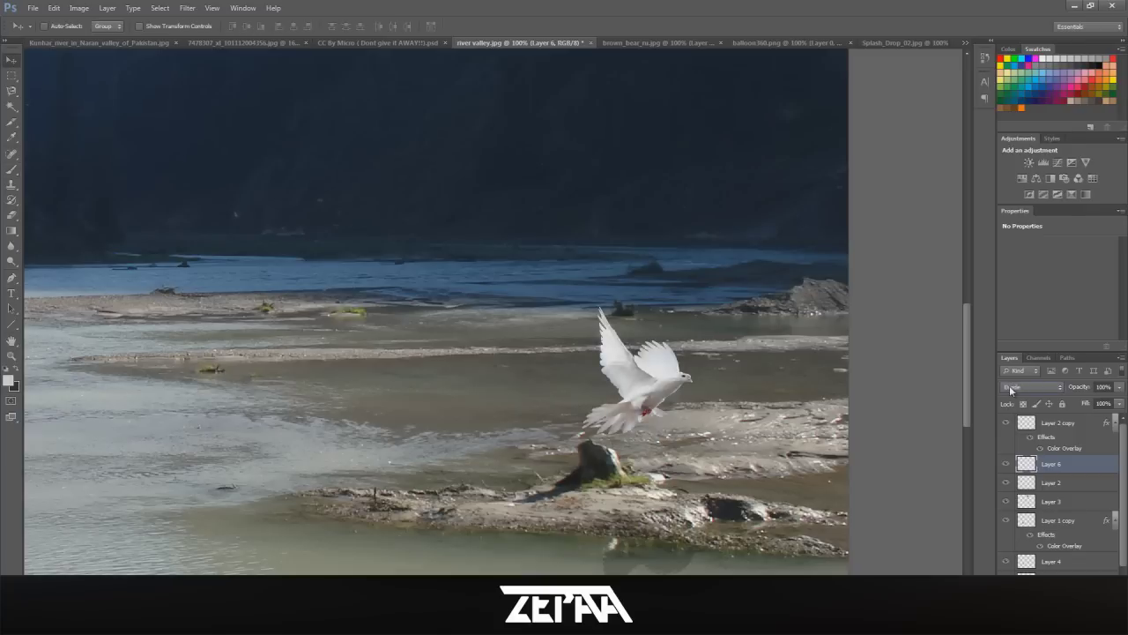
scroll(1009, 387, up, 7)
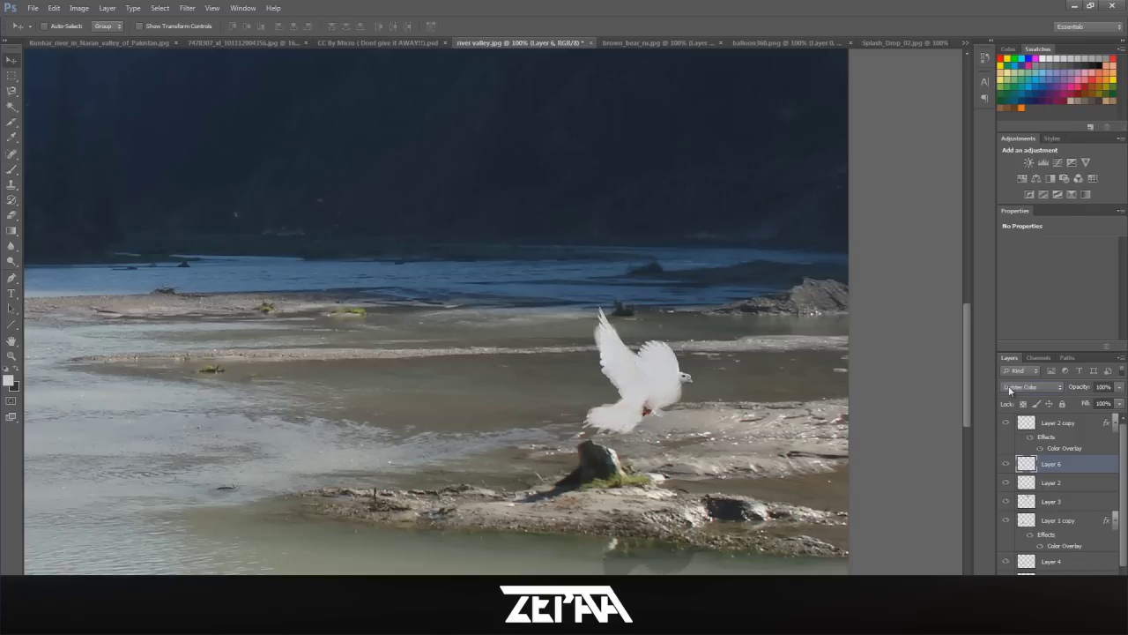
scroll(1010, 390, down, 6)
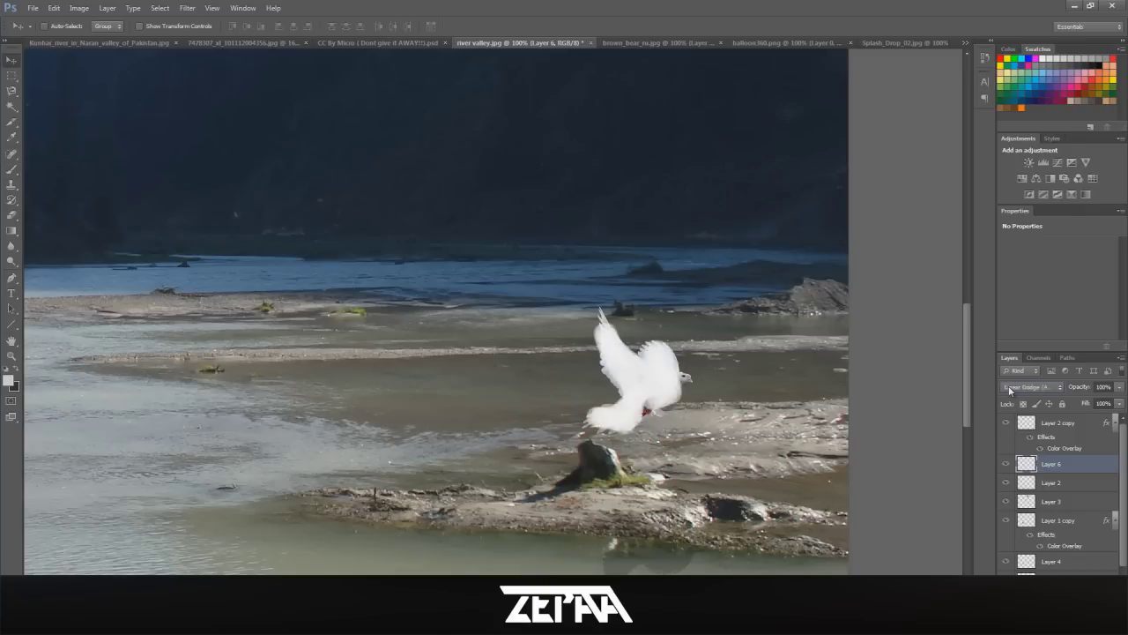
Erase the paint spilling past the dove's outline on Layer 6 with a small eraser.
scroll(662, 400, up, 2)
click(11, 215)
click(59, 26)
click(21, 63)
mouse_move(730, 359)
mouse_down()
mouse_move(705, 398)
mouse_move(659, 411)
mouse_move(712, 360)
mouse_up()
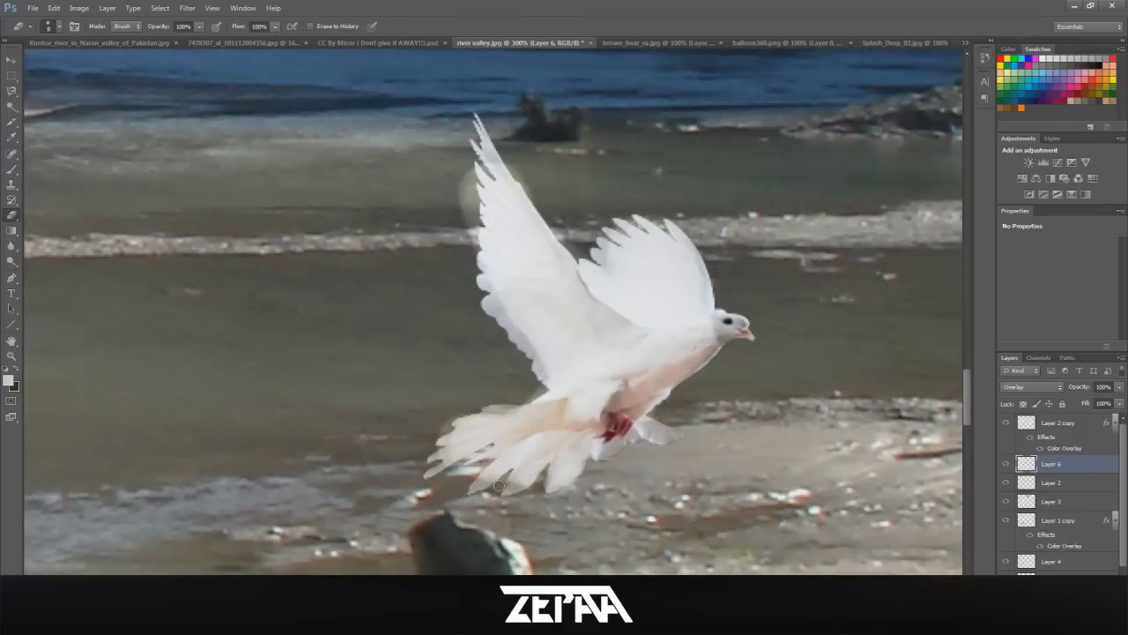
mouse_move(492, 253)
mouse_down()
mouse_move(471, 234)
mouse_move(474, 179)
mouse_move(462, 175)
mouse_move(508, 160)
mouse_up()
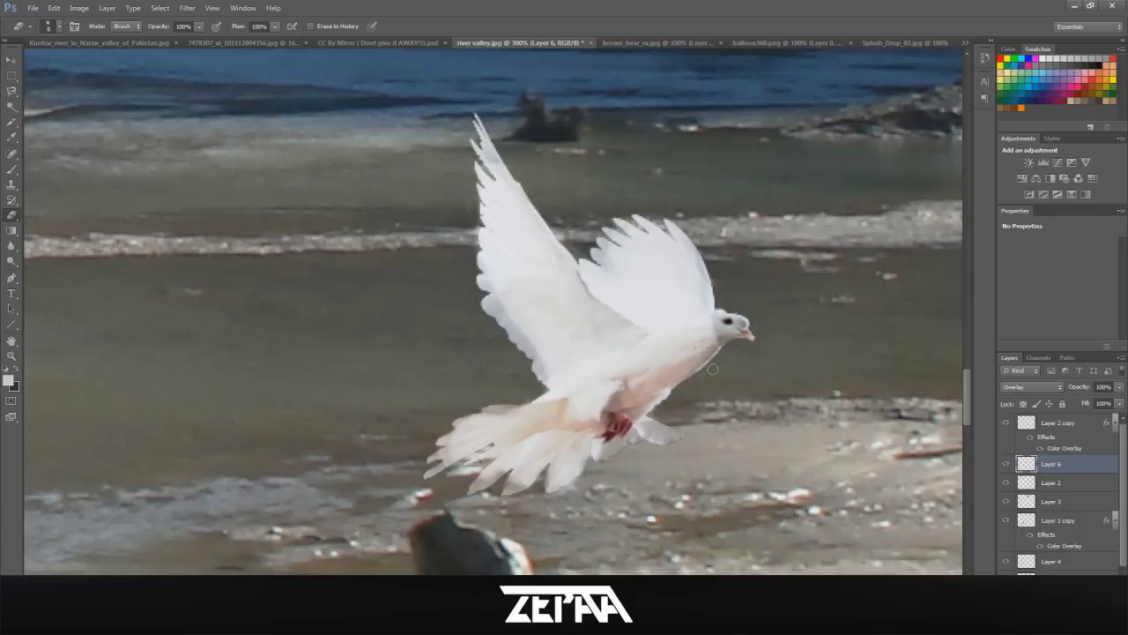
Paint light grey along the dove's wing edges, tail feathers and underside on Layer 6 with a small brush.
click(11, 170)
click(48, 25)
click(19, 62)
drag(491, 301, 544, 372)
drag(491, 287, 484, 236)
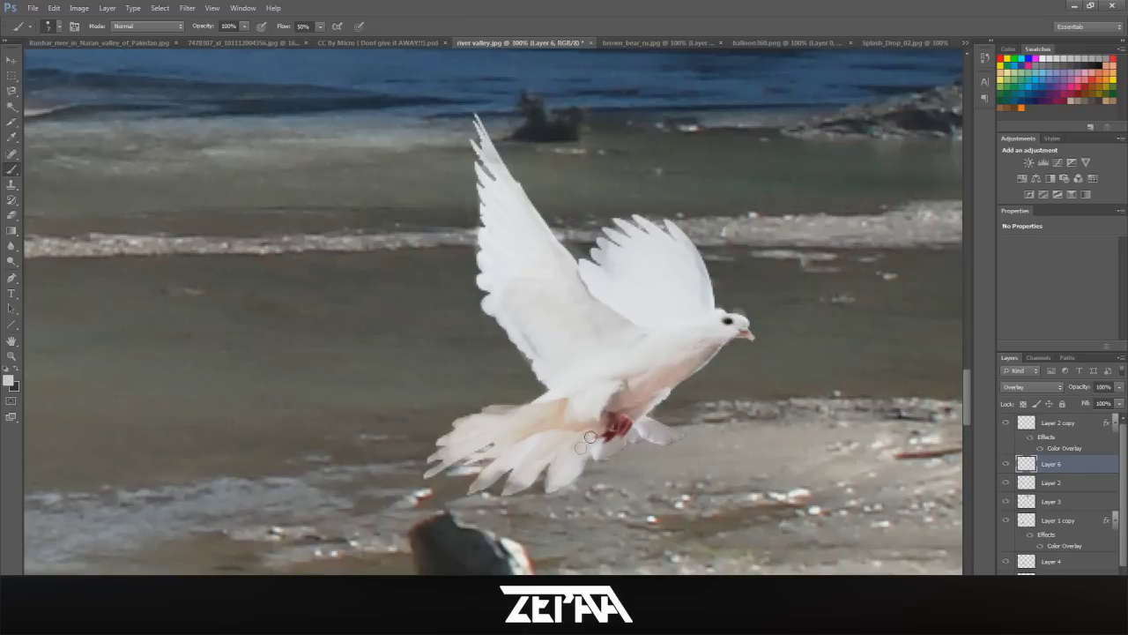
mouse_move(494, 475)
mouse_down()
mouse_move(474, 489)
mouse_move(427, 476)
mouse_up()
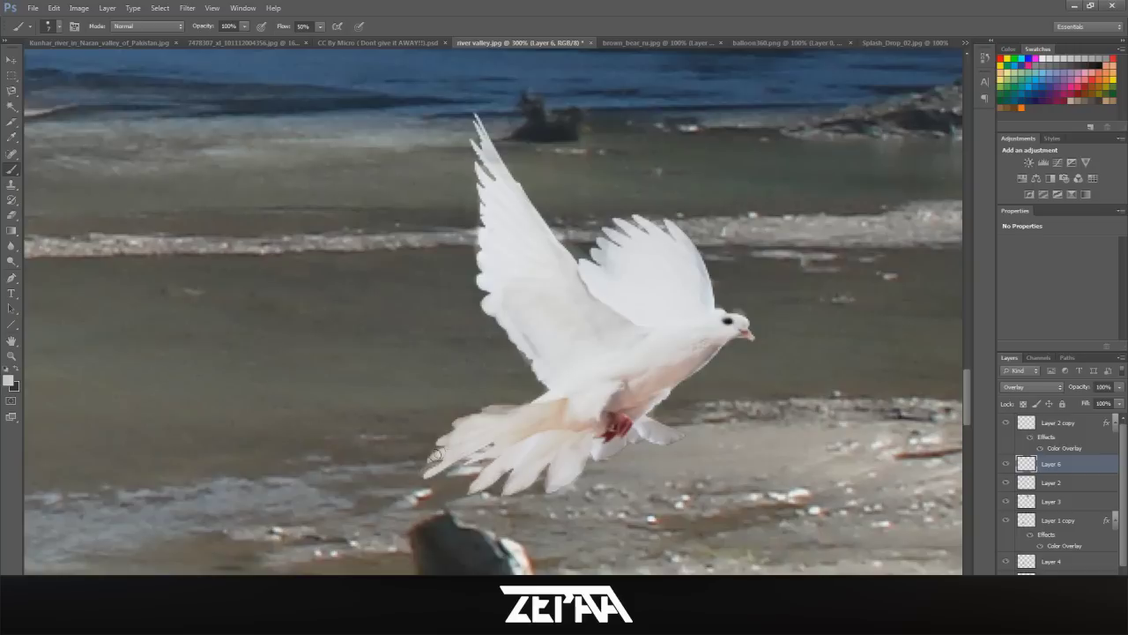
mouse_move(683, 377)
mouse_down()
mouse_move(660, 435)
mouse_move(646, 424)
mouse_move(673, 436)
mouse_move(639, 431)
mouse_move(603, 452)
mouse_up()
Try other blend modes on Layer 6, including Subtract and Soft Light.
click(12, 61)
double_click(1033, 387)
scroll(1033, 386, down, 12)
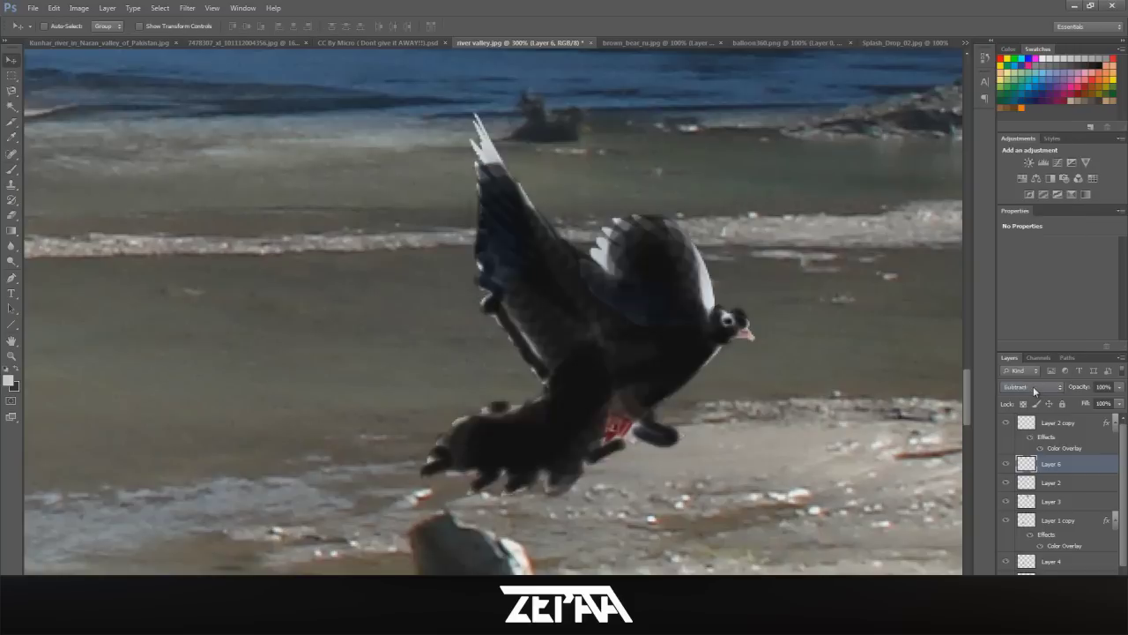
scroll(1034, 386, up, 8)
scroll(1034, 386, up, 4)
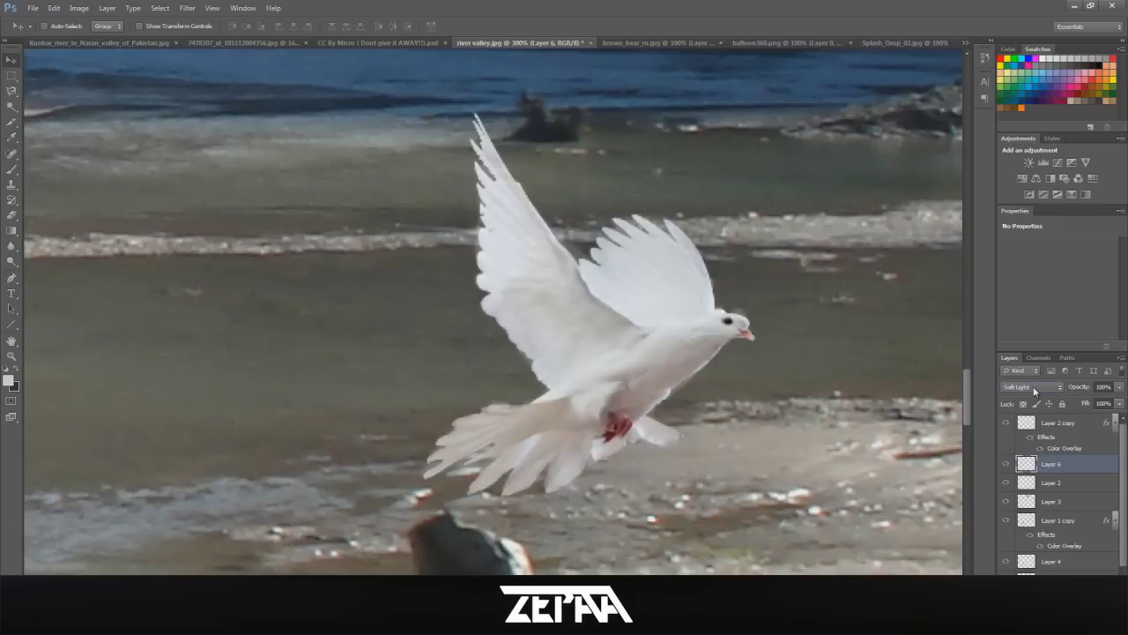
Erase some of the light paint around the dove's belly on Layer 6 and check the whole composition.
click(10, 217)
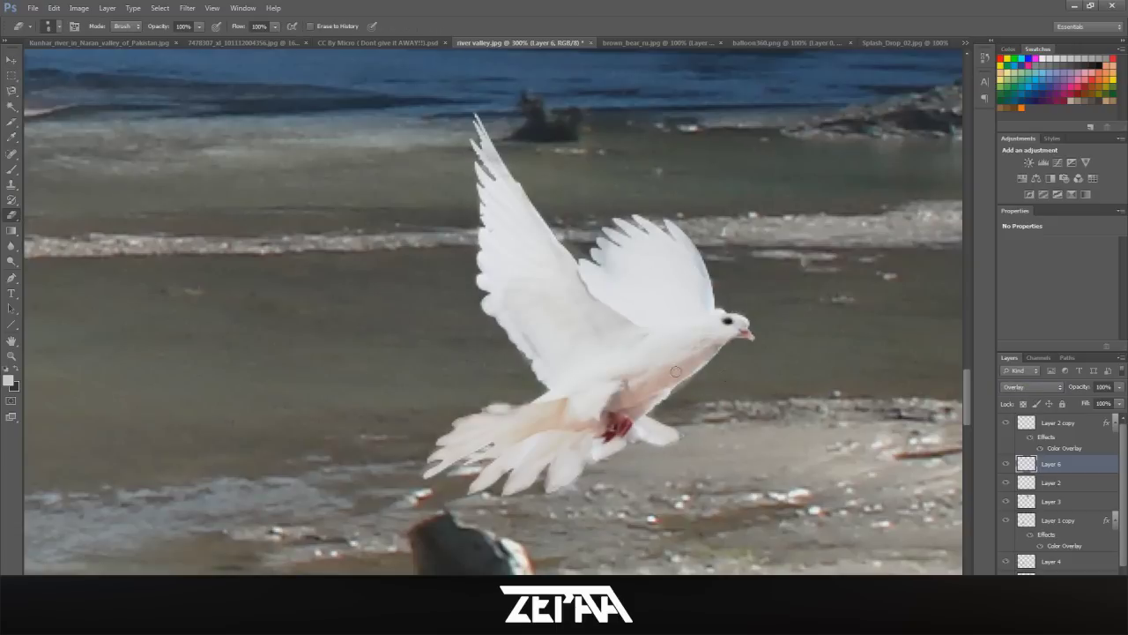
scroll(566, 302, down, 5)
scroll(569, 304, up, 1)
click(12, 59)
scroll(564, 304, down, 1)
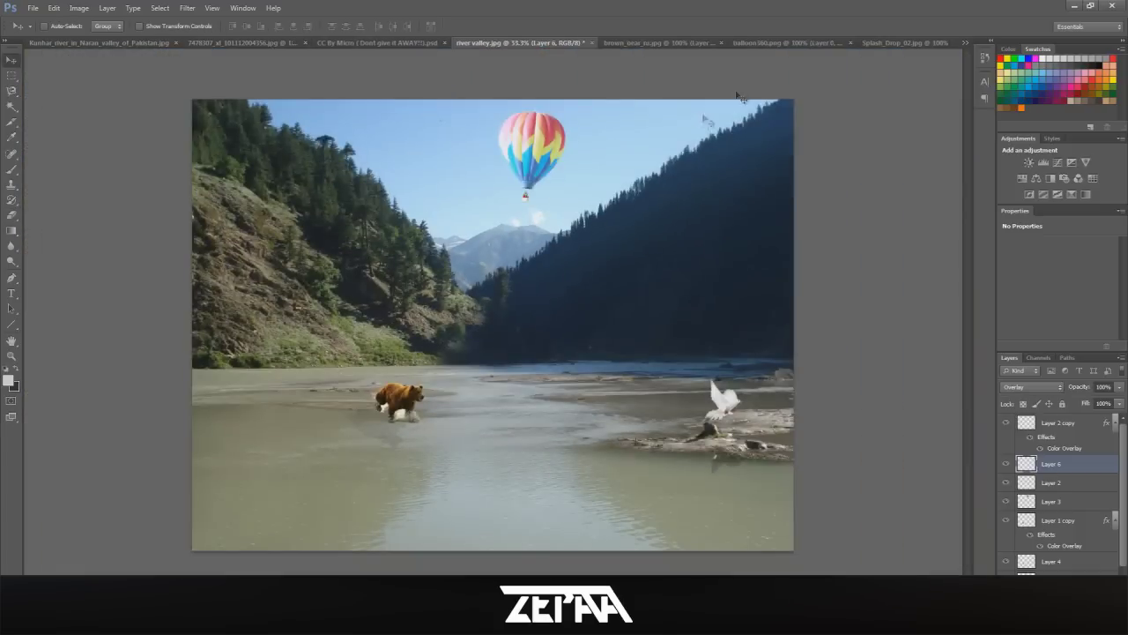
Bring the CC By MIcro colour-correction group from its document into river valley.jpg, above Layer 6.
key(ctrl+shift+Tab)
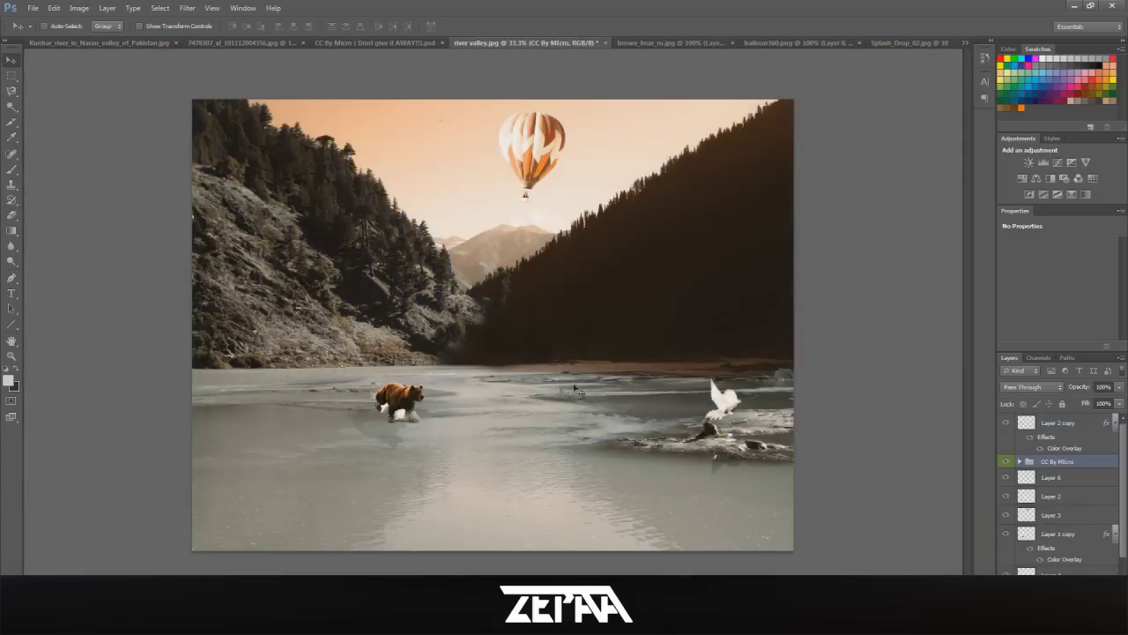
key(ctrl+plus)
scroll(607, 427, down, 1)
Toggle the individual adjustment layers in the CC By MIcro group off and on to compare their effects.
click(1020, 461)
click(1006, 483)
click(1006, 483)
click(1007, 504)
click(1006, 527)
click(1007, 528)
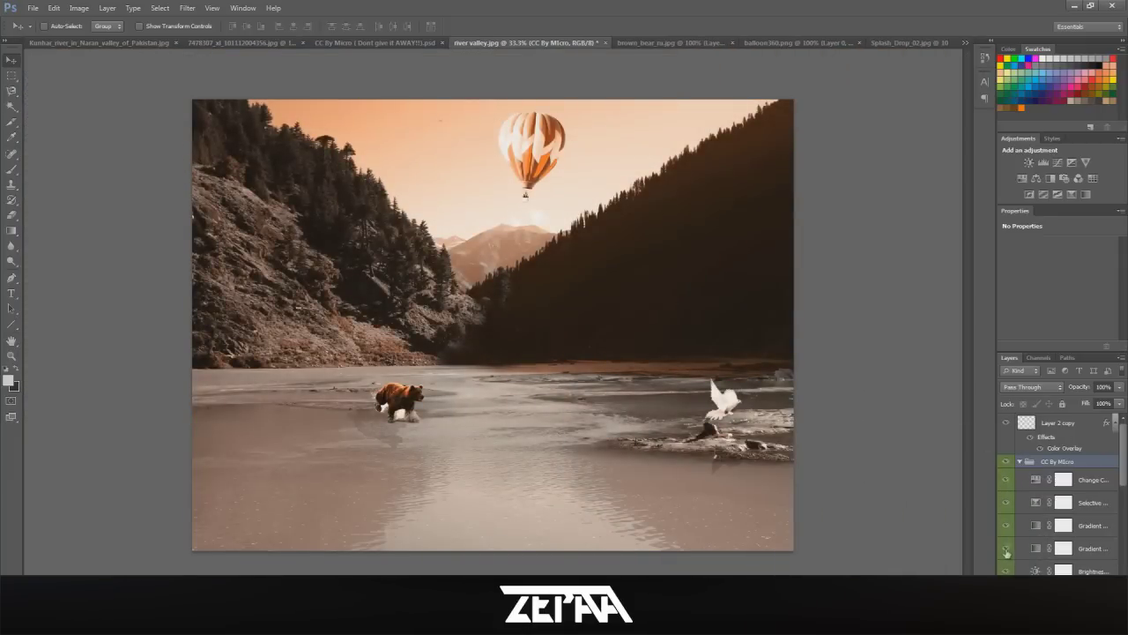
scroll(1007, 550, down, 3)
click(1005, 557)
click(1006, 557)
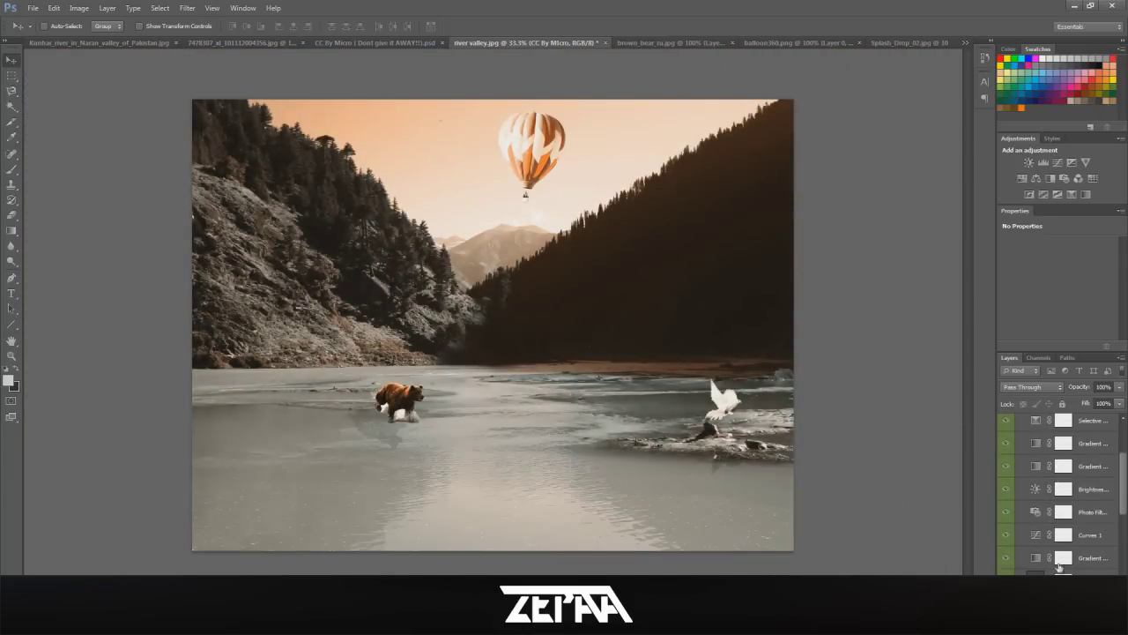
click(1008, 563)
scroll(1007, 528, down, 3)
click(1007, 504)
click(1007, 504)
scroll(1007, 504, up, 6)
click(1020, 461)
Add a Gradient Map adjustment directly above the valley photo, Layer 0, using the Sepia 4 preset.
scroll(1041, 495, down, 3)
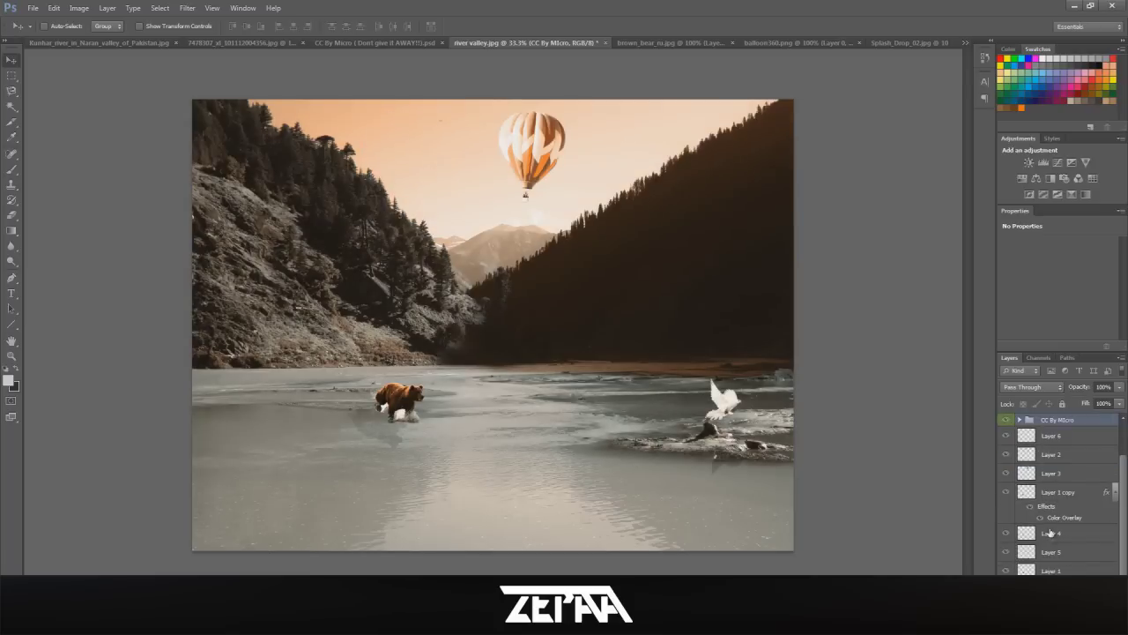
click(1053, 590)
click(1086, 193)
click(1025, 252)
click(887, 165)
click(905, 165)
click(961, 147)
click(942, 147)
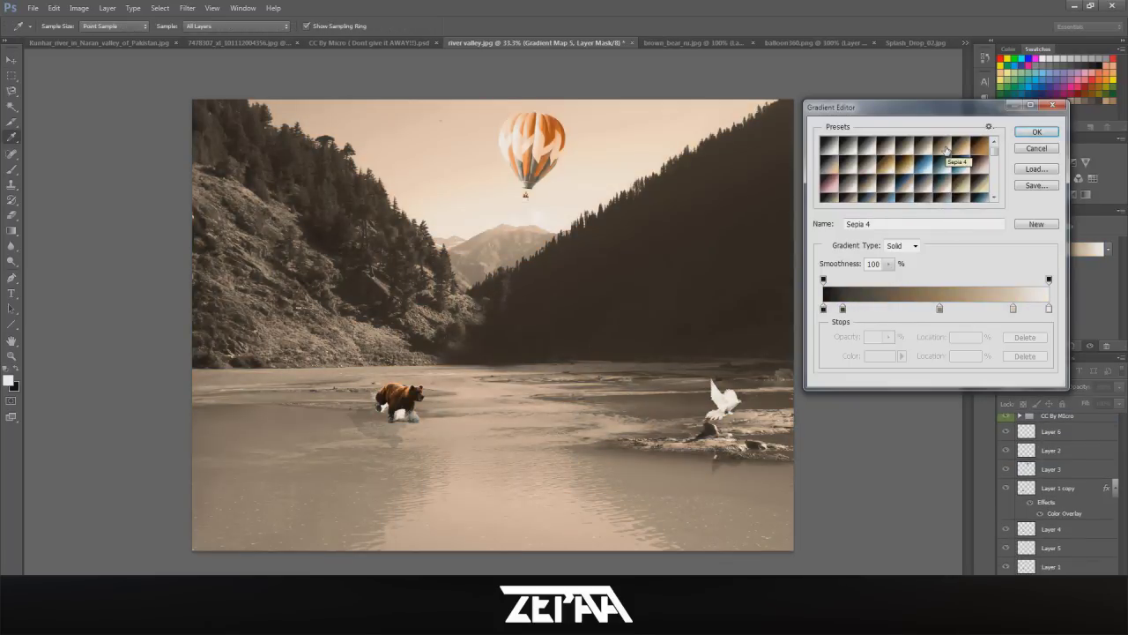
click(1036, 132)
Merge the gradient map down, add a Curves adjustment and slightly reshape its curve.
key(ctrl+e)
click(1057, 162)
drag(1077, 309, 1076, 305)
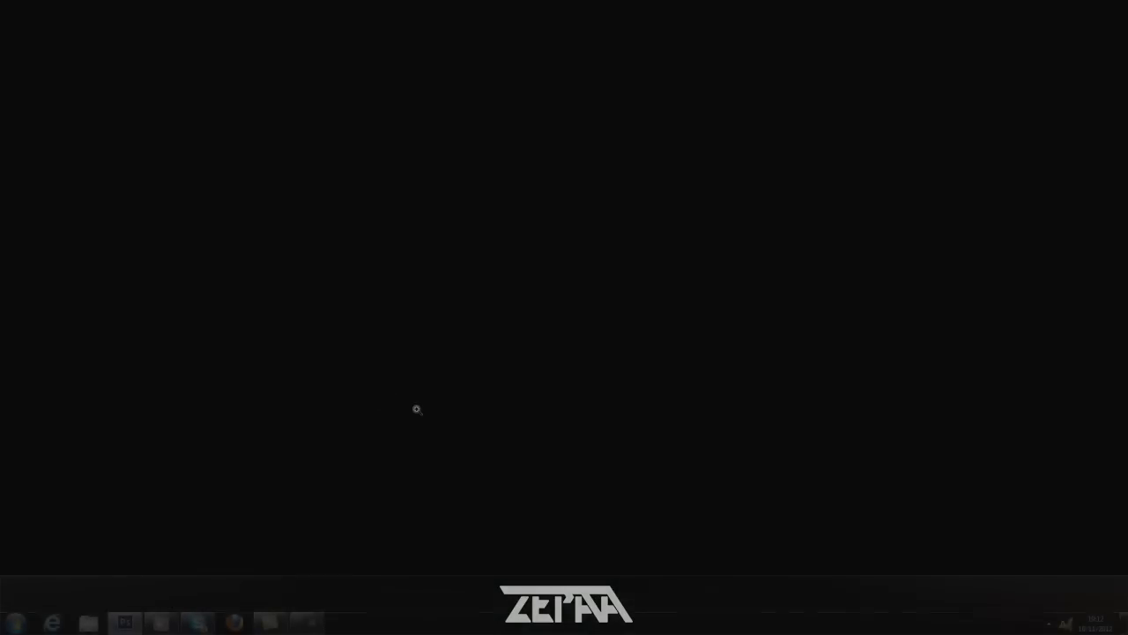